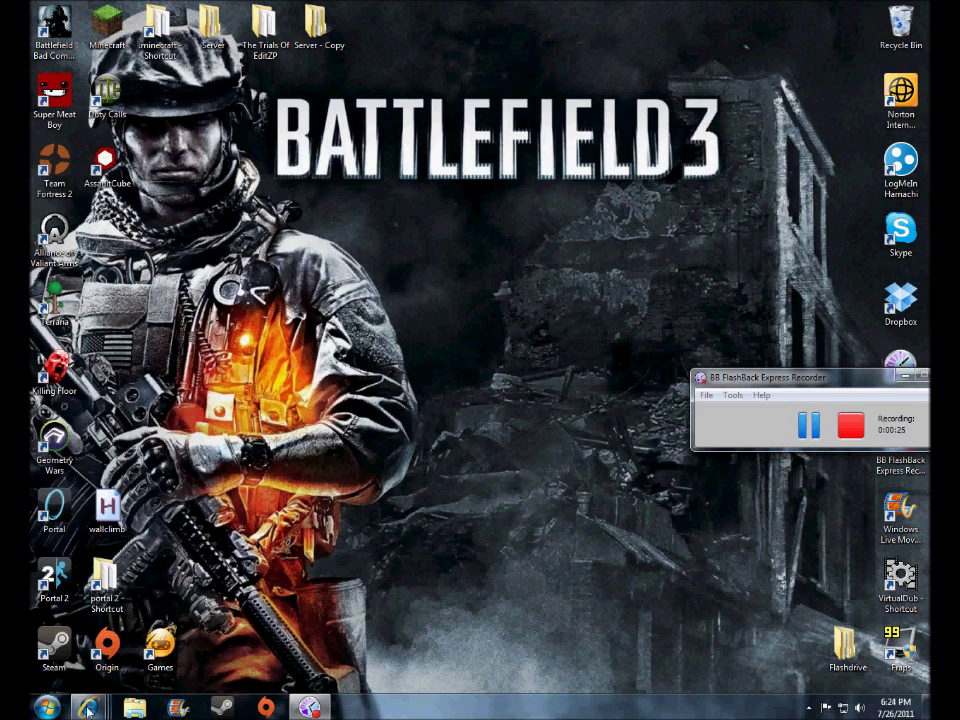
Step: Download the Versatile Diversity map from ThinkingWithPortals.com and save Versatile_diversity.zip to the desktop
mouse_move(88, 706)
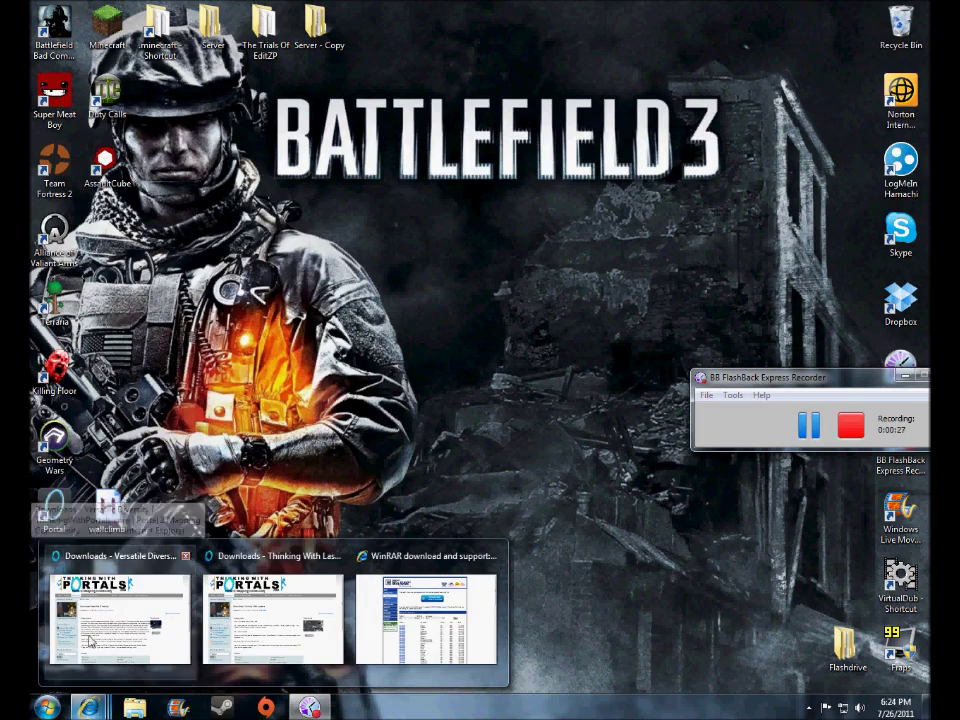
left_click(110, 600)
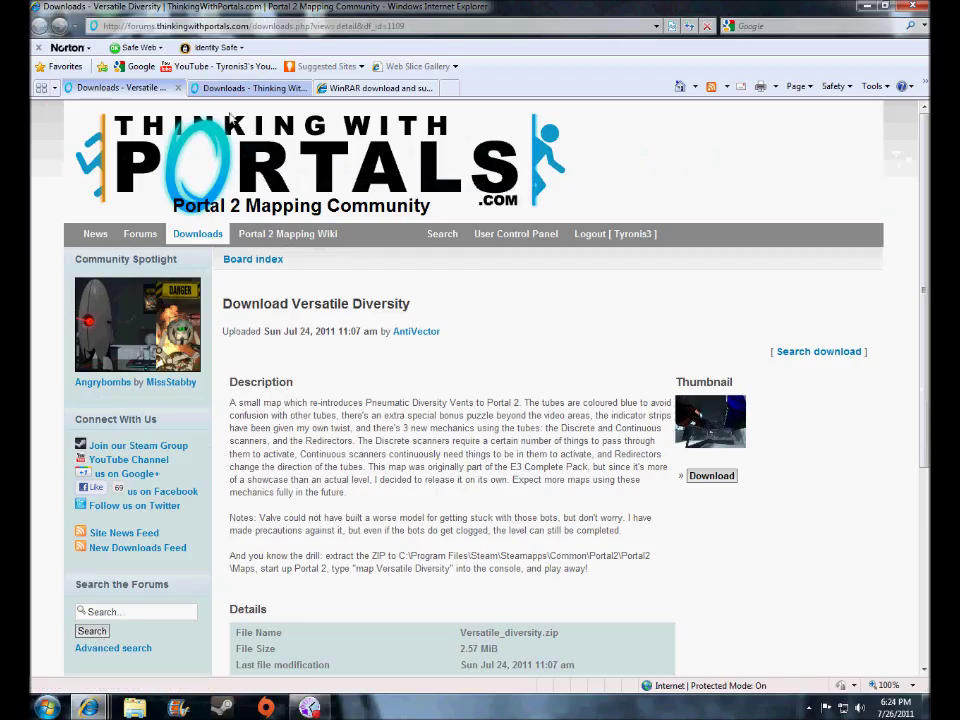
left_click(232, 88)
left_click(122, 88)
left_click(703, 475)
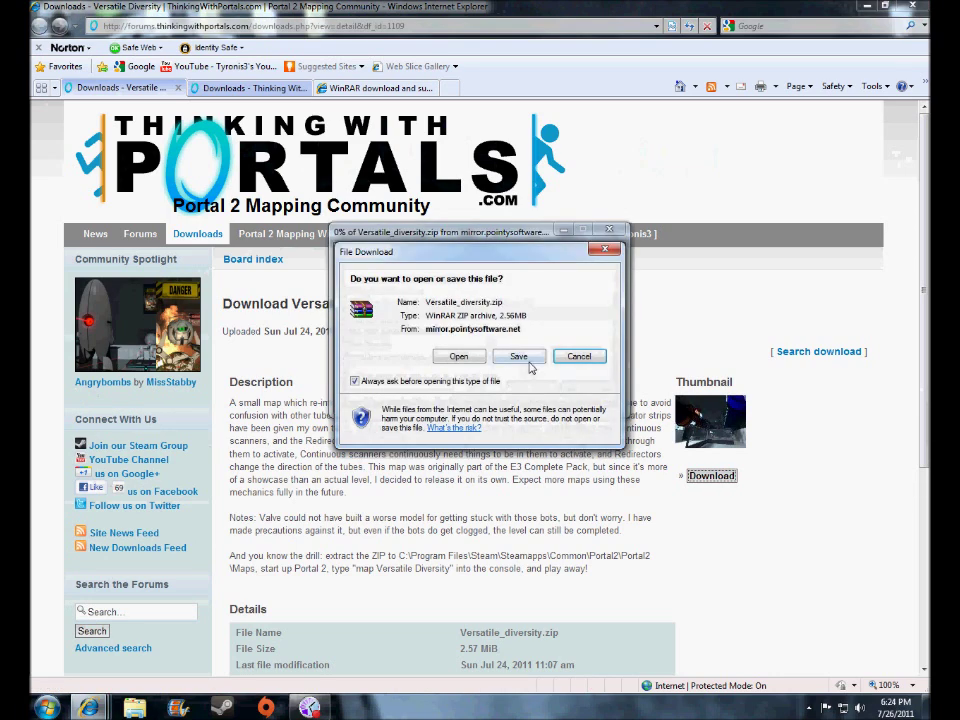
left_click(528, 364)
left_click(666, 578)
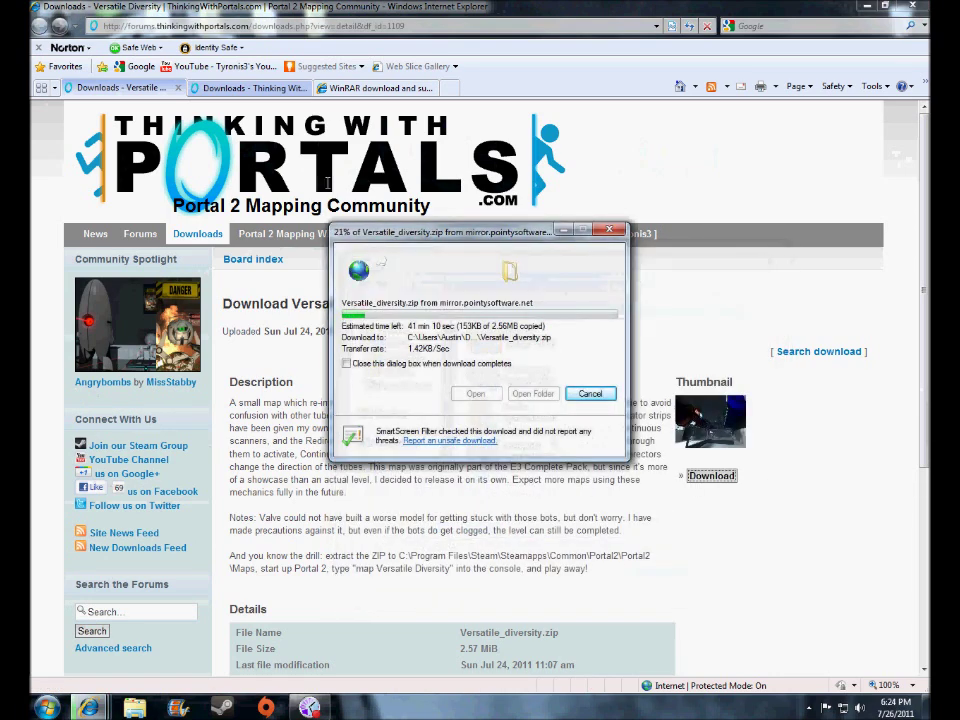
Step: Download the Thinking With Lasers map and save thinkingwithlasers.rar to the desktop, closing the finished download dialogs
left_click(247, 89)
left_click(711, 493)
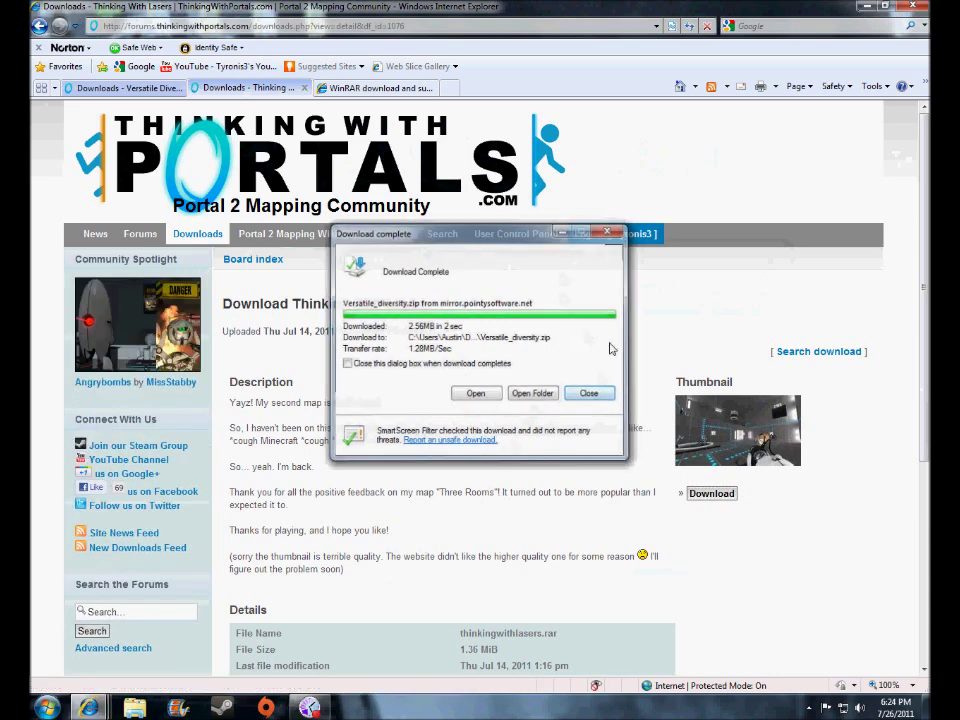
left_click(588, 393)
left_click(711, 493)
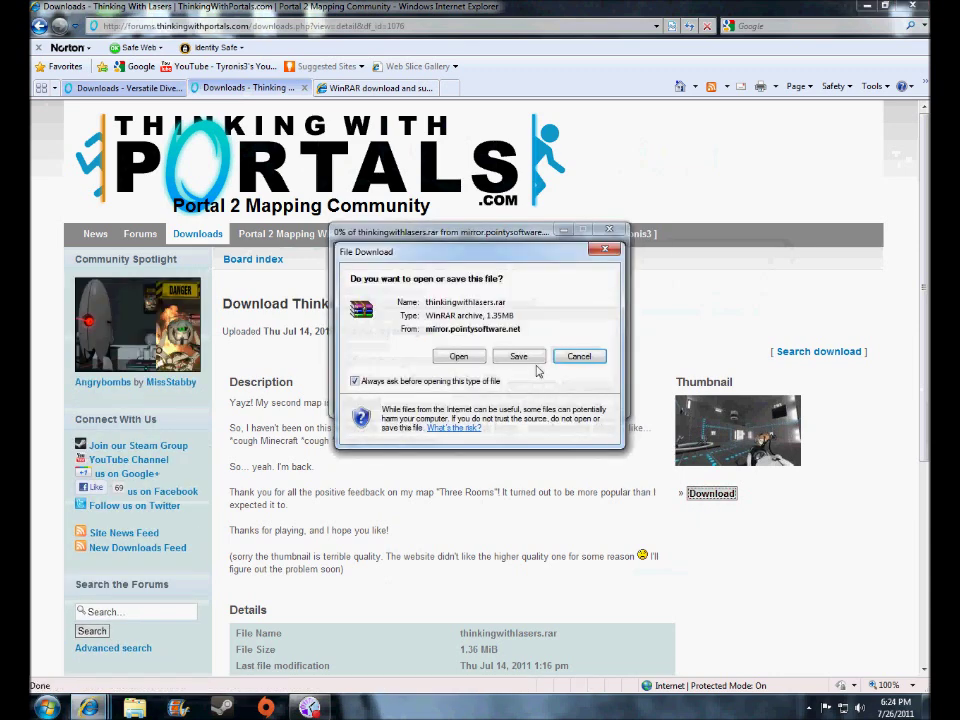
left_click(518, 356)
left_click(664, 578)
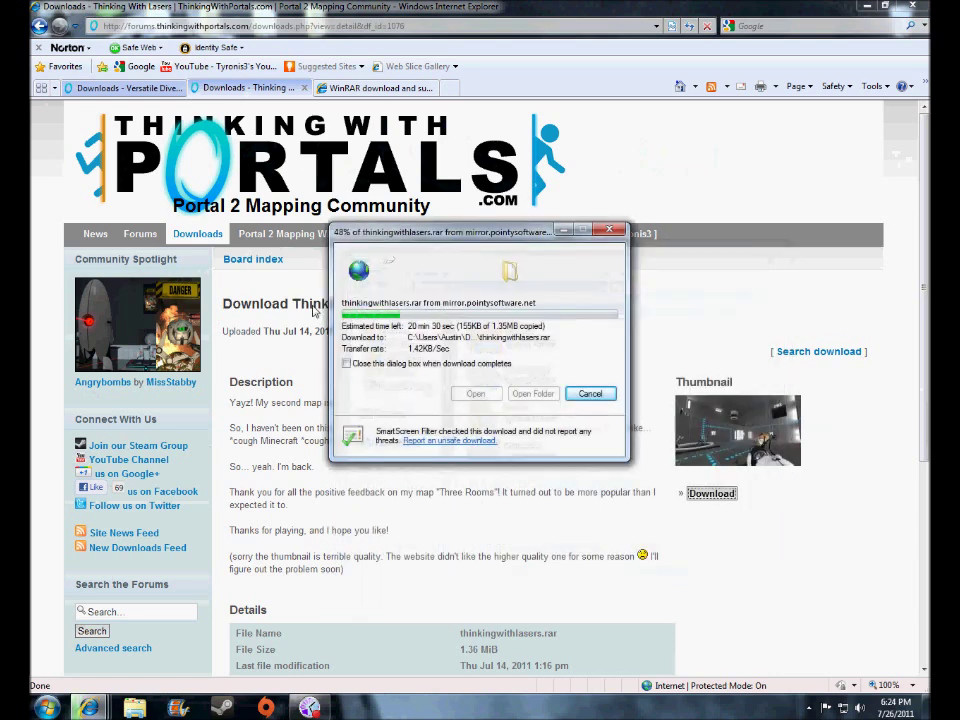
left_click(589, 393)
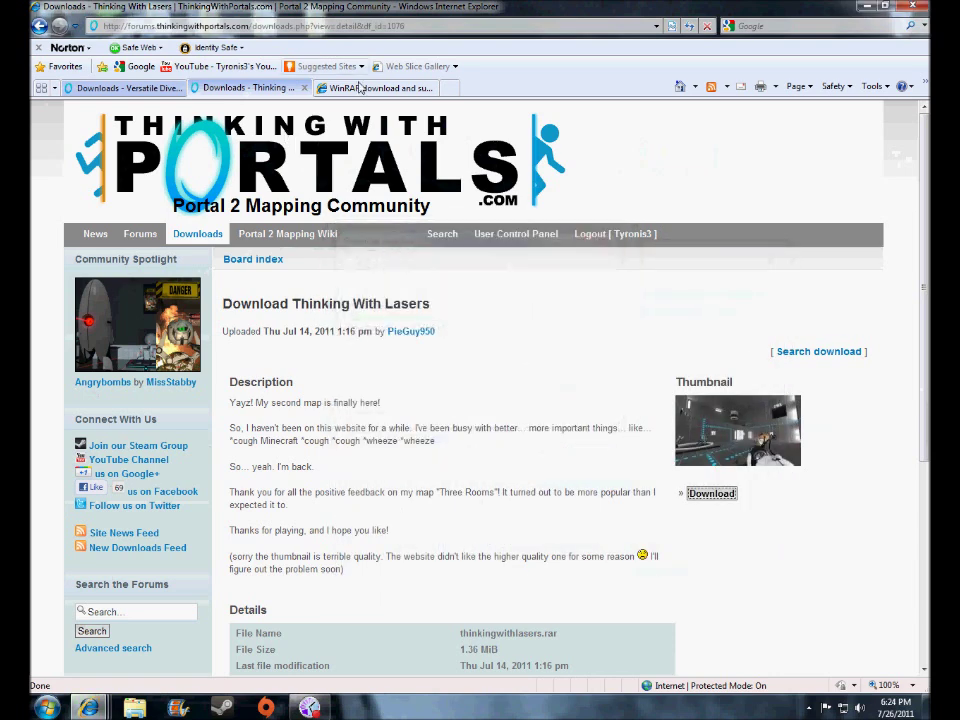
Step: Move the Versatile_diversity archive beside the thinkingwithlasers archive on the desktop
left_click(860, 7)
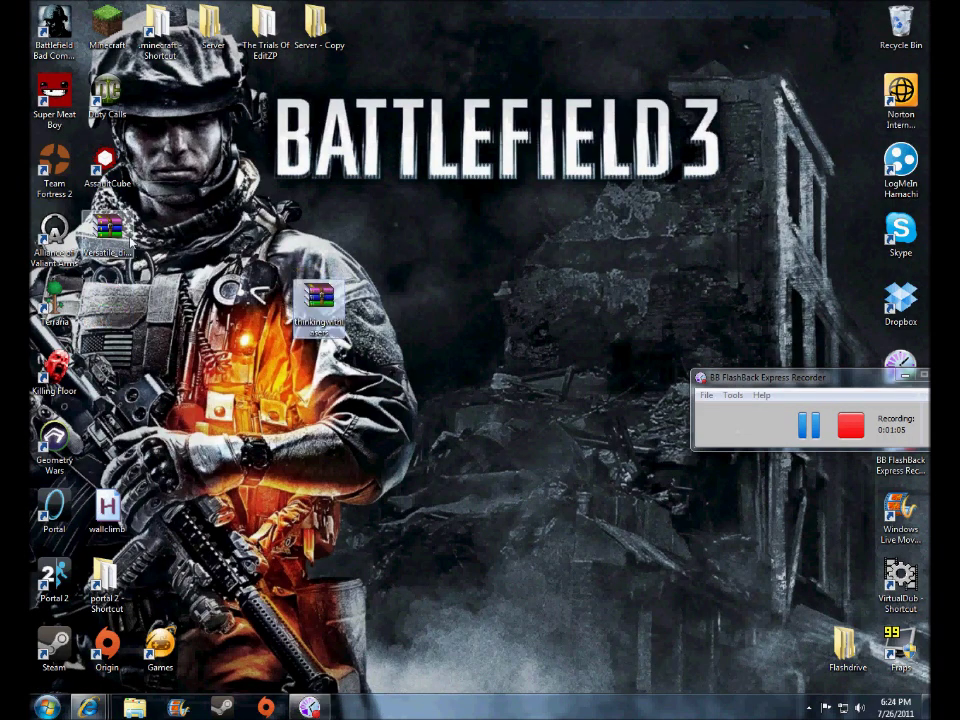
left_click_drag(130, 238, 370, 300)
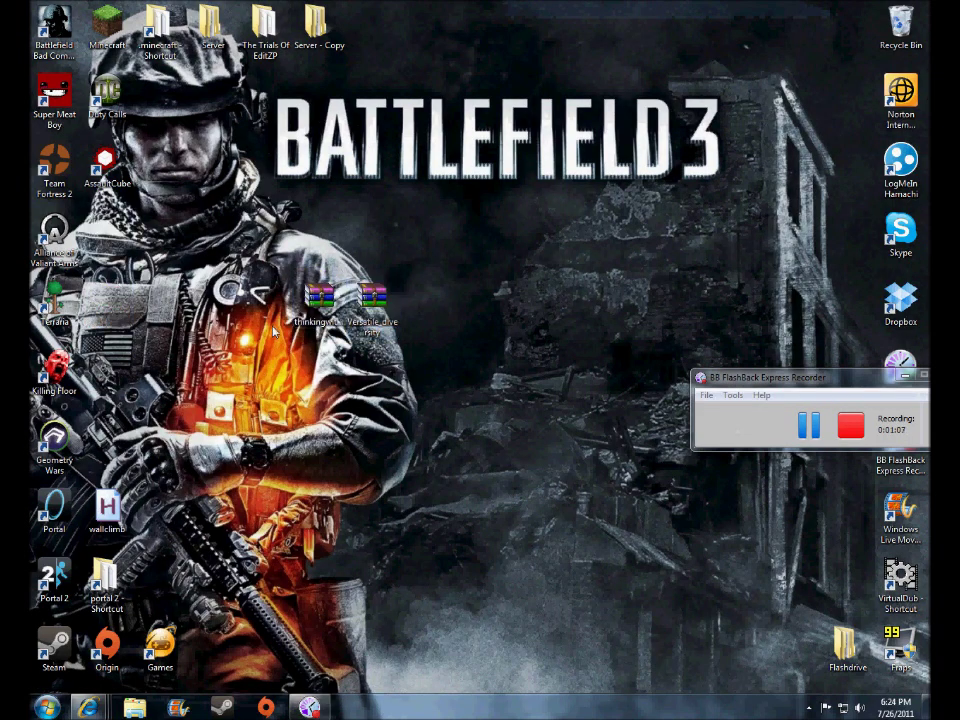
Step: Look at the WinRAR download page in the browser and return to the desktop
mouse_move(89, 706)
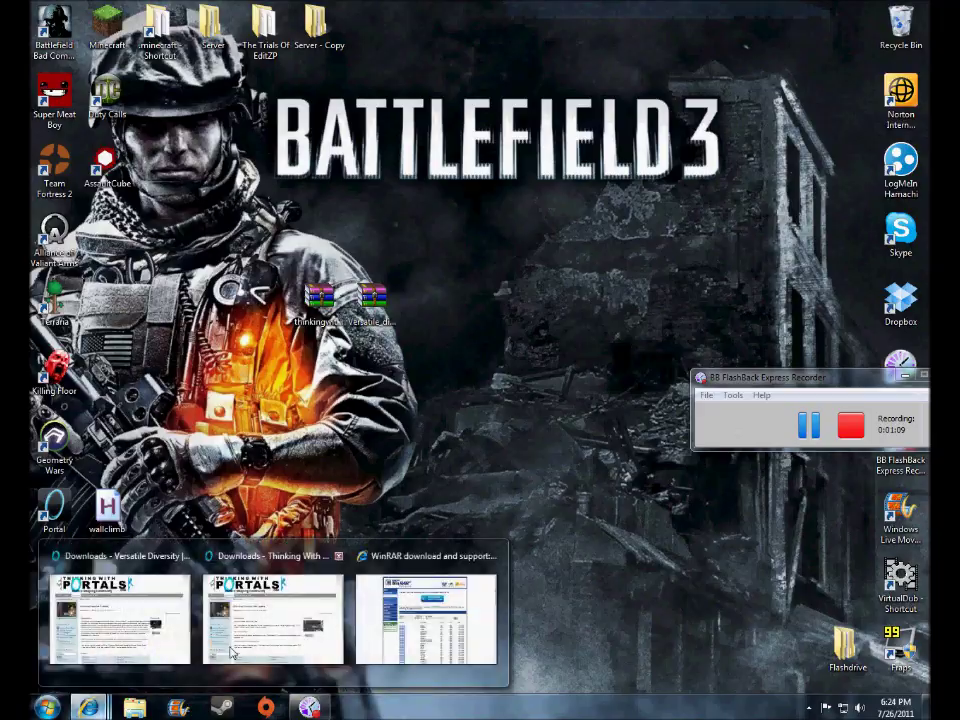
left_click(384, 636)
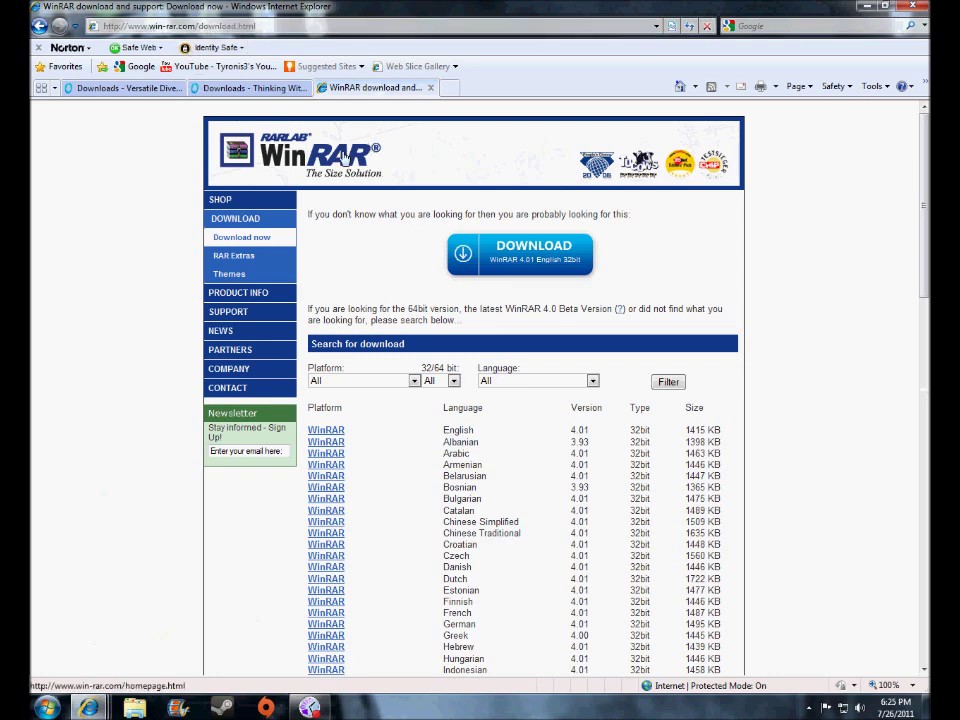
left_click(228, 88)
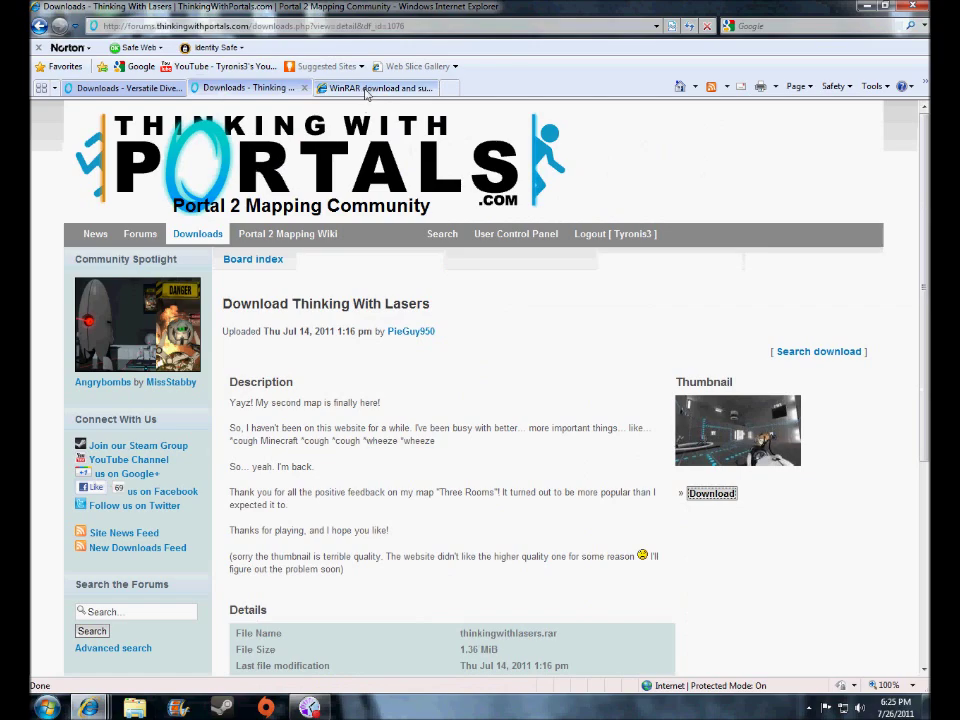
left_click(368, 89)
left_click(865, 8)
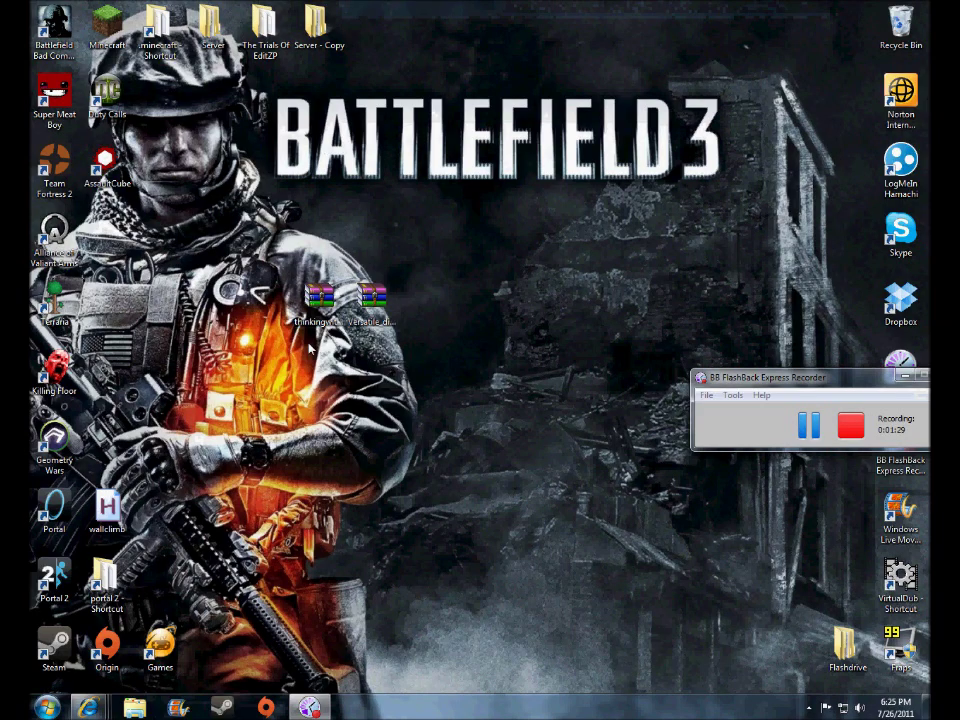
Step: Open thinkingwithlasers.rar and Versatile_diversity.zip in WinRAR to view their contents, and minimize both archive windows
double_click(318, 300)
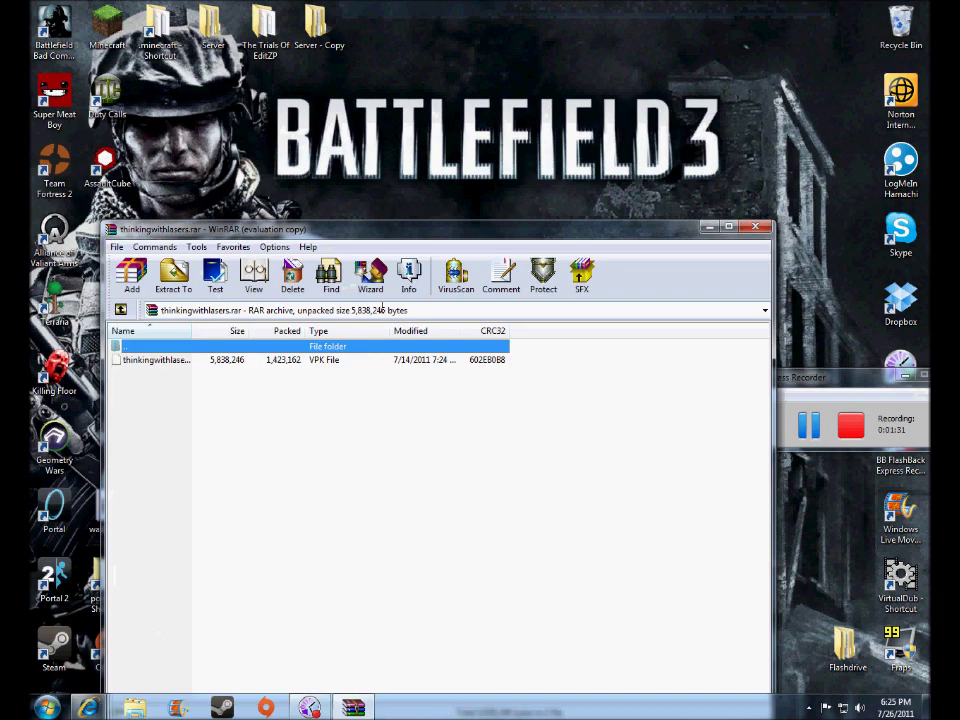
left_click_drag(455, 238, 278, 357)
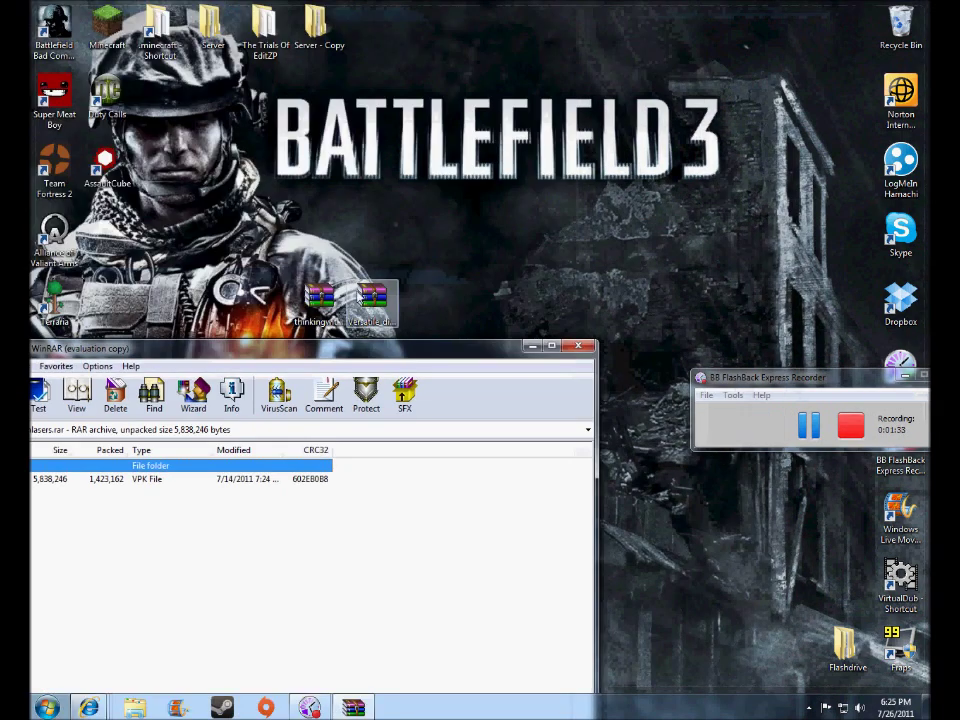
double_click(365, 300)
left_click_drag(424, 60, 313, 2)
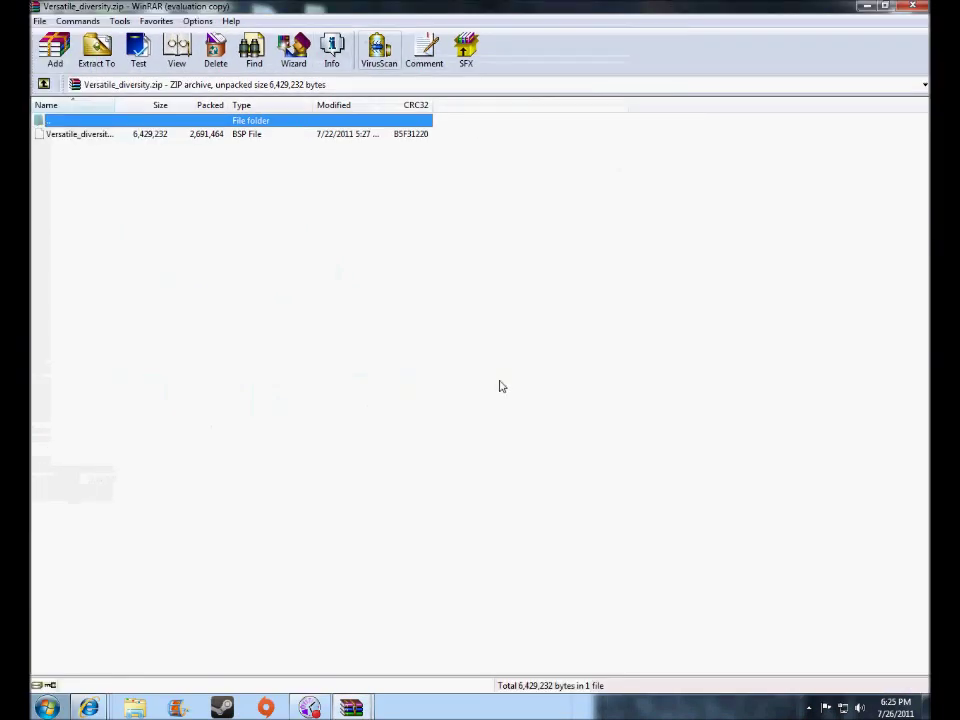
left_click(866, 6)
left_click(536, 345)
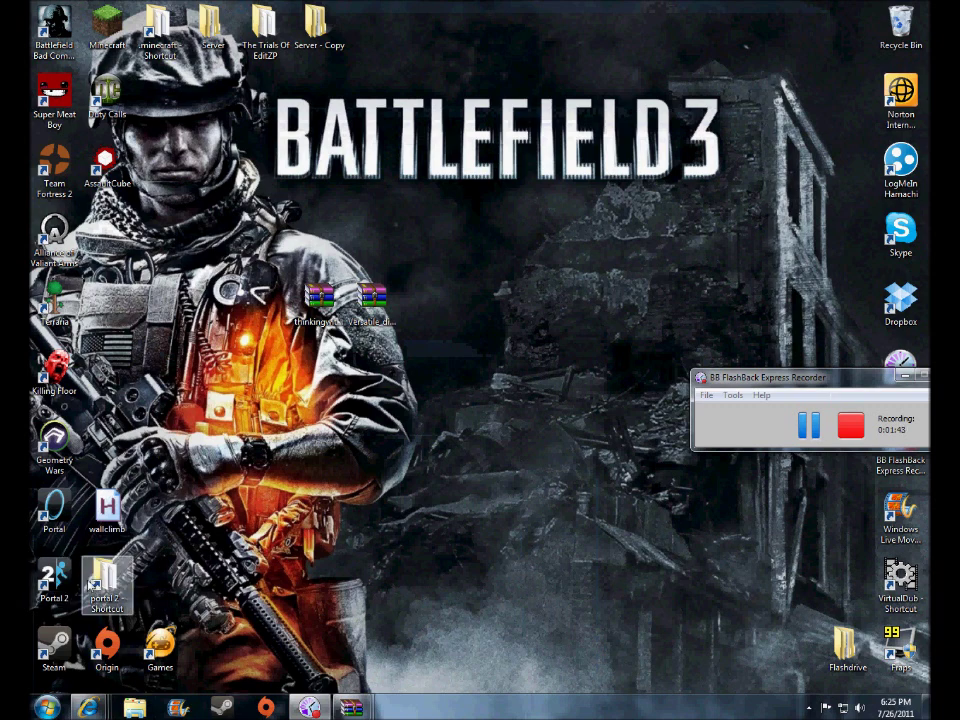
Step: Browse the computer's Local Disk (C:) and open the Program Files (x86) folder
left_click(48, 712)
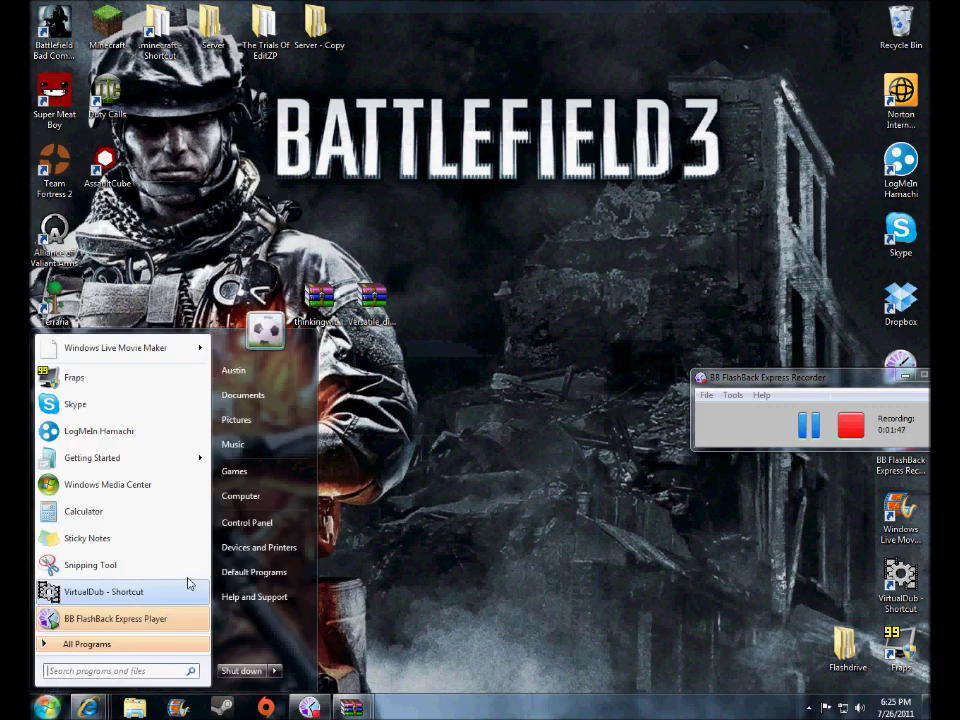
left_click(252, 505)
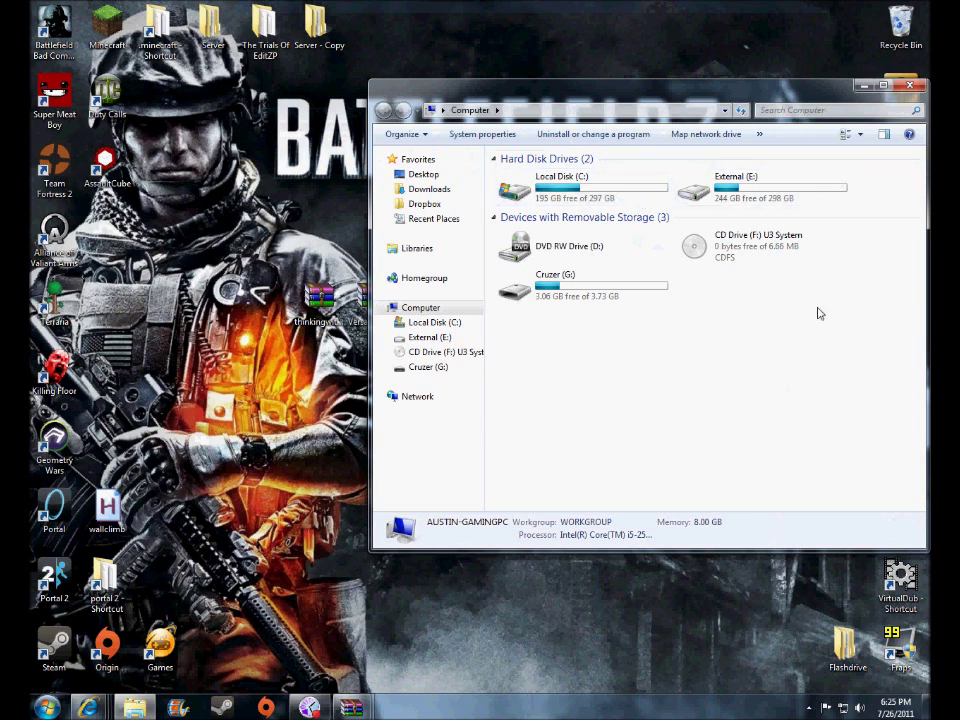
double_click(574, 195)
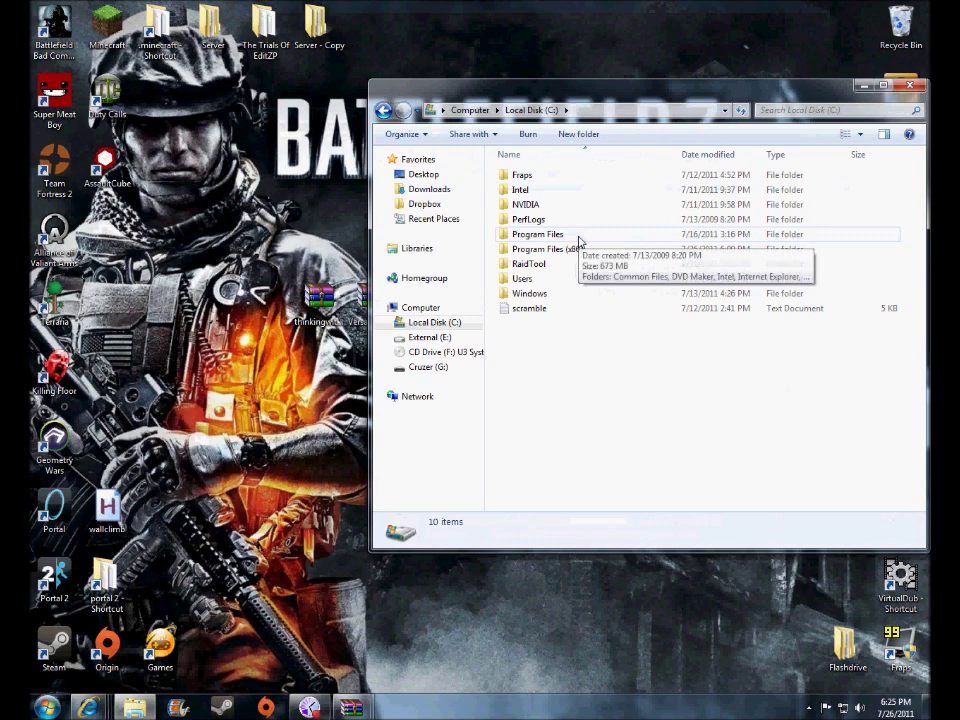
double_click(578, 238)
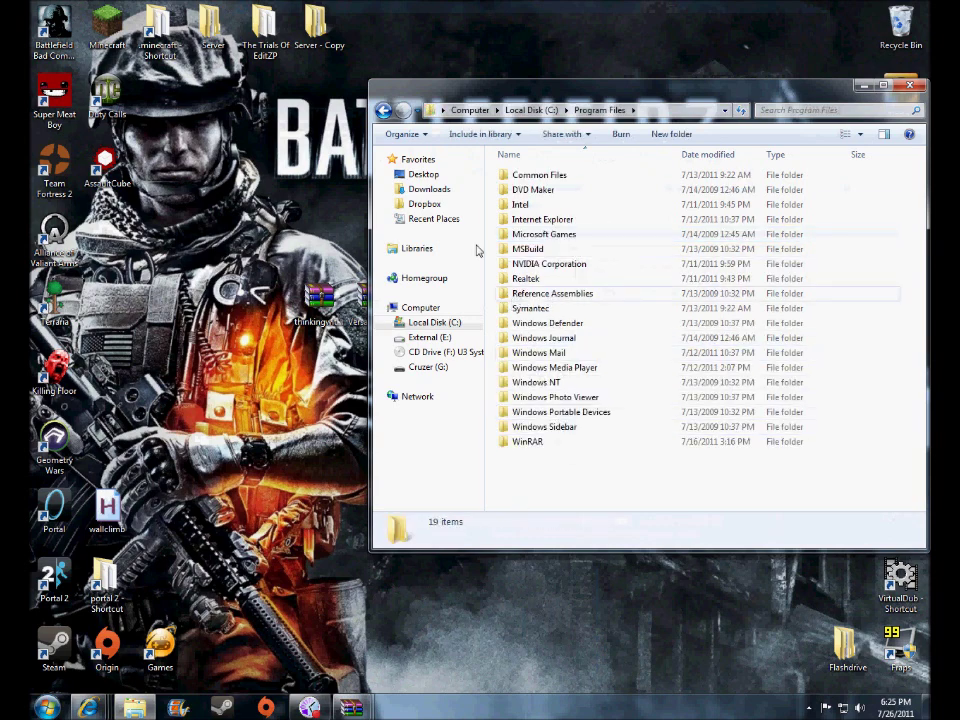
left_click(384, 112)
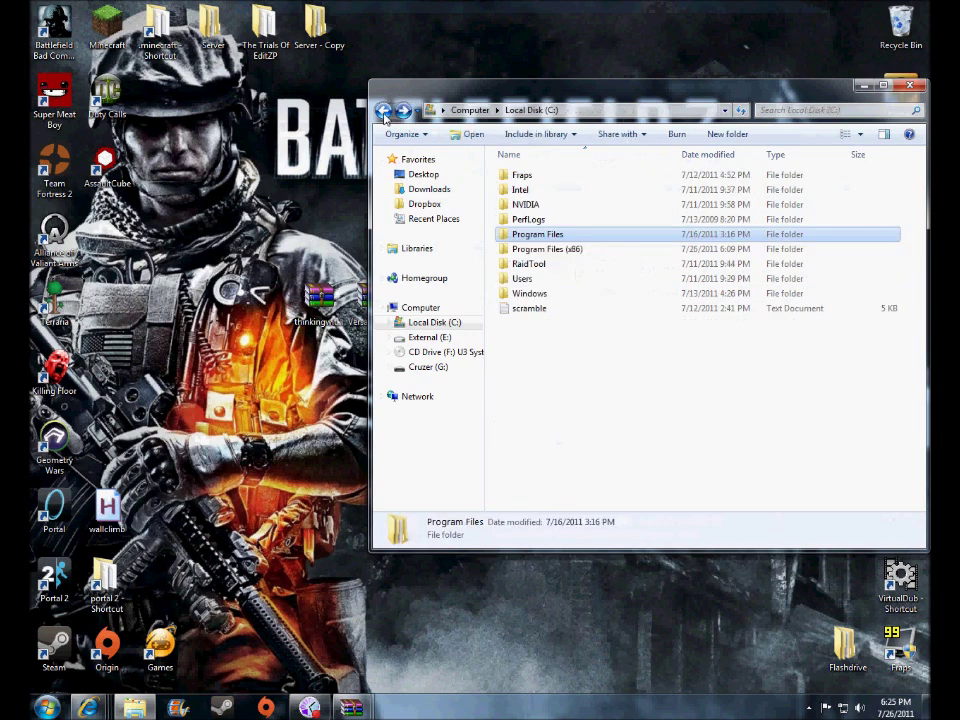
left_click(580, 252)
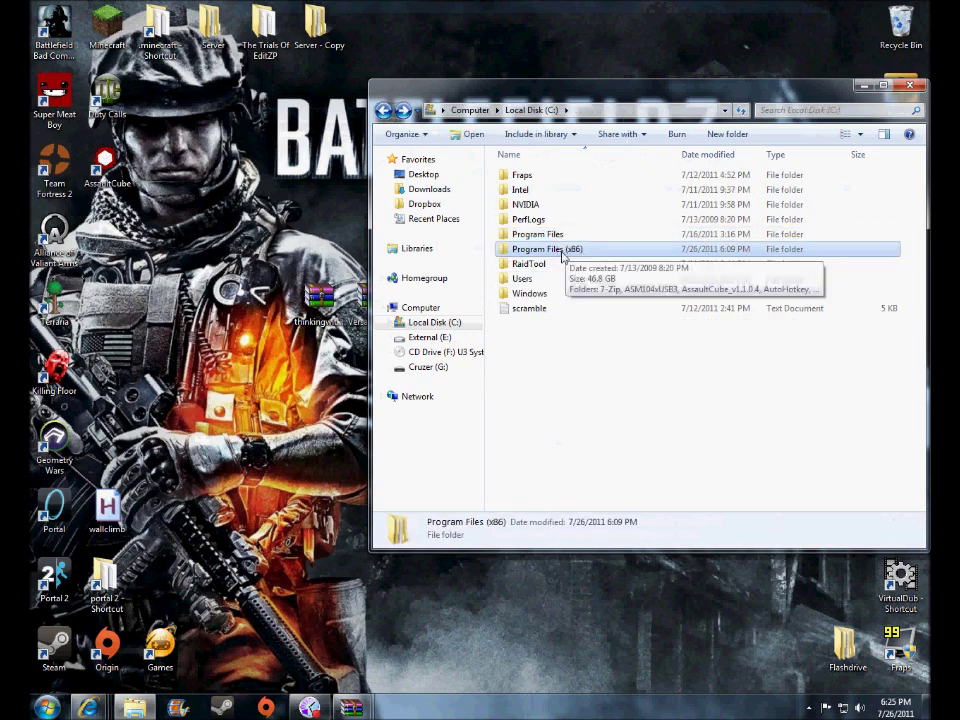
double_click(563, 256)
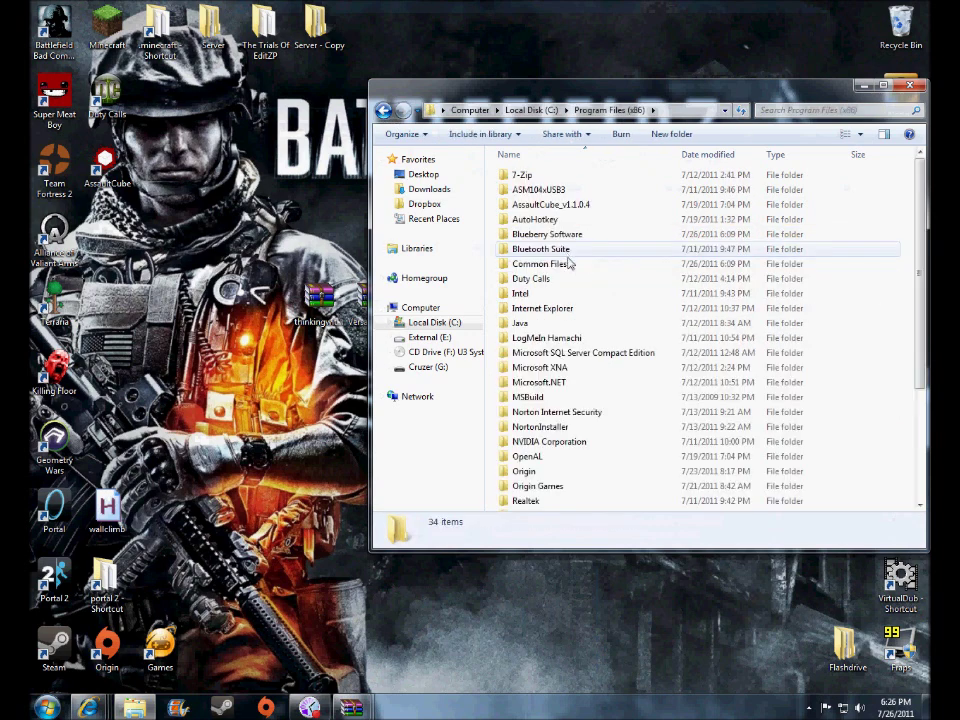
Step: Open the common folder inside Steam's steamapps folder
scroll(556, 476, "down", 1)
scroll(553, 480, "down", 1)
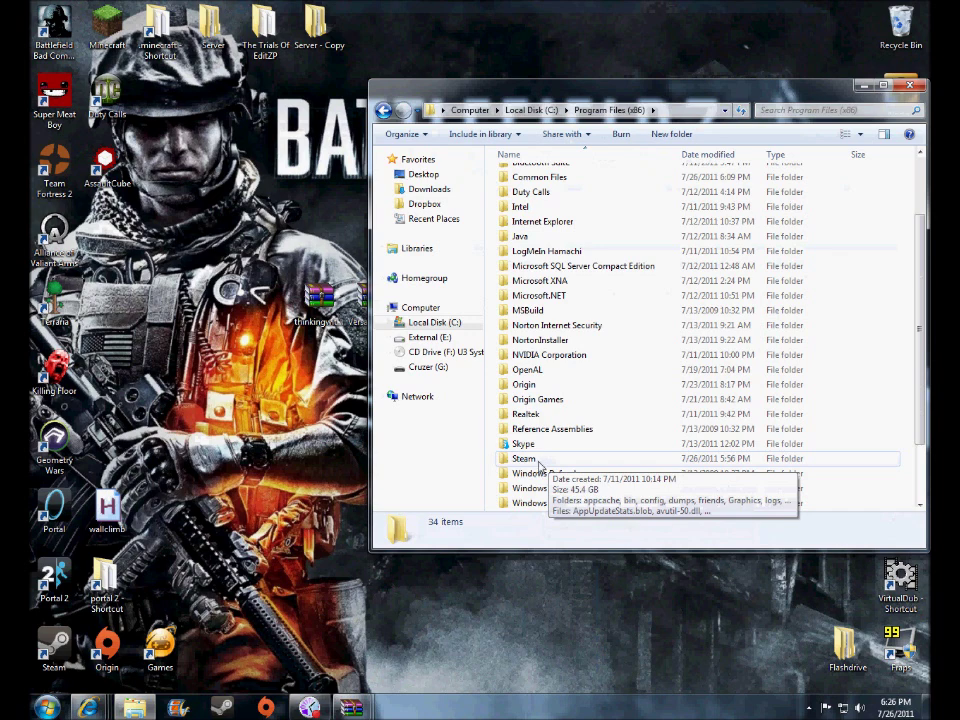
double_click(524, 459)
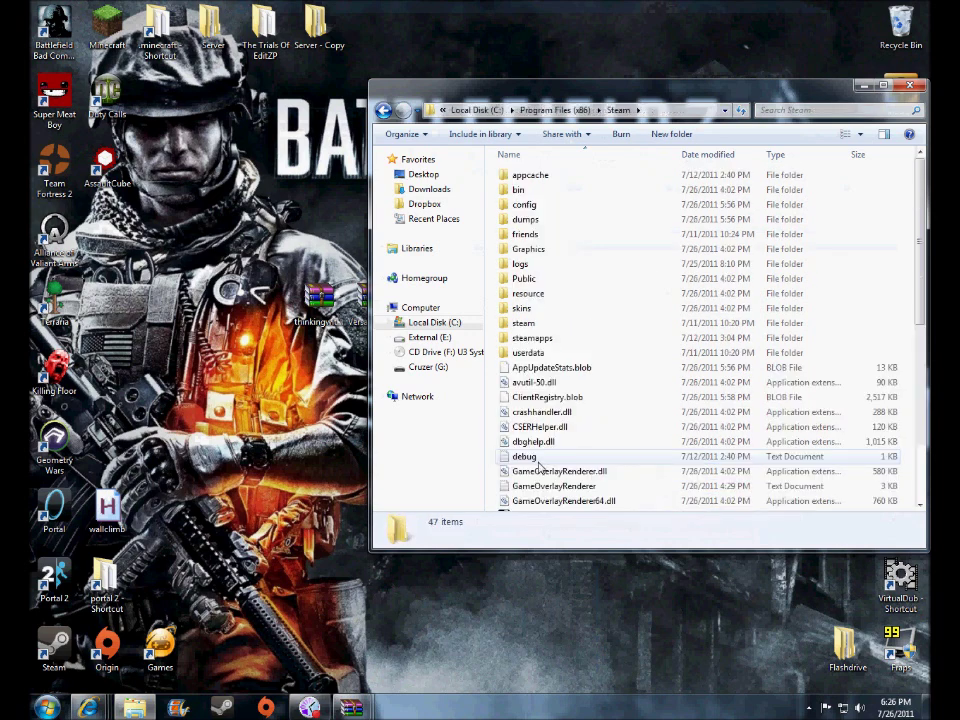
double_click(555, 344)
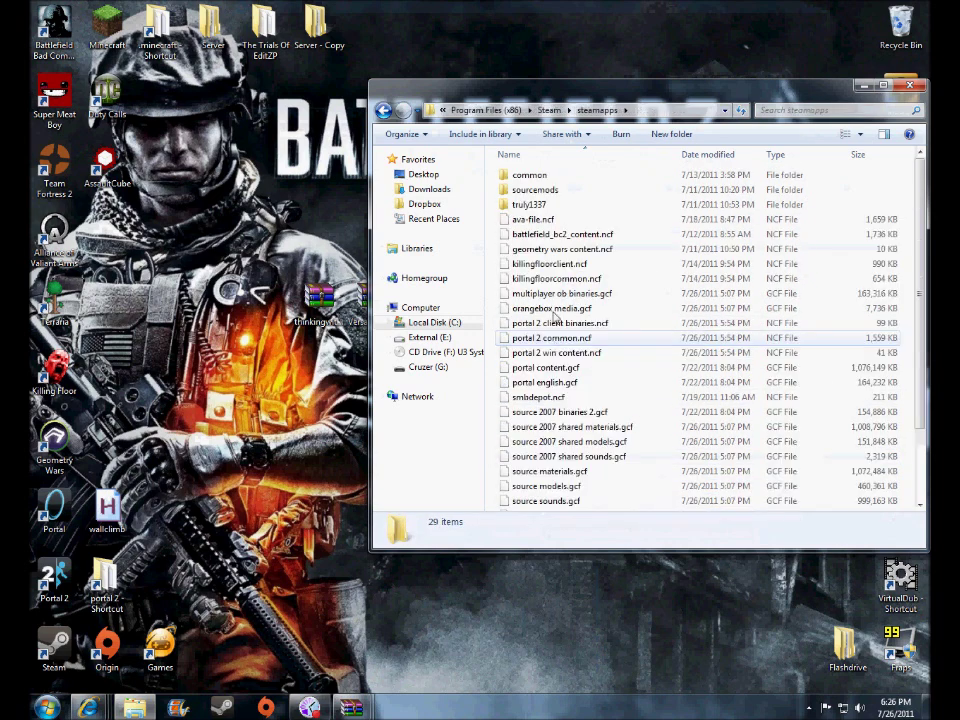
double_click(555, 180)
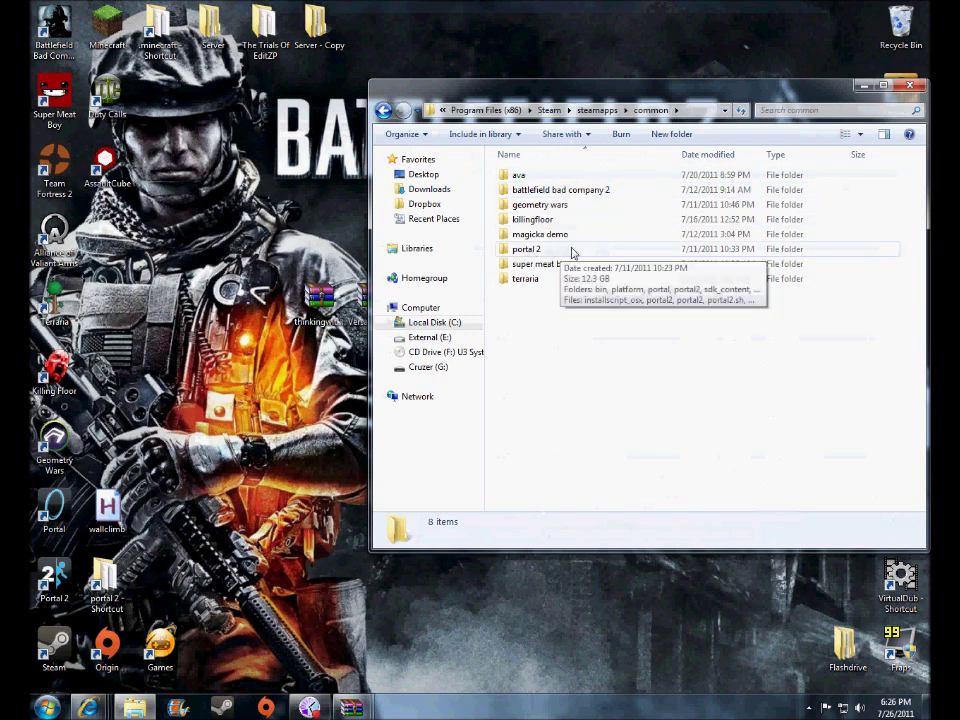
right_click(553, 253)
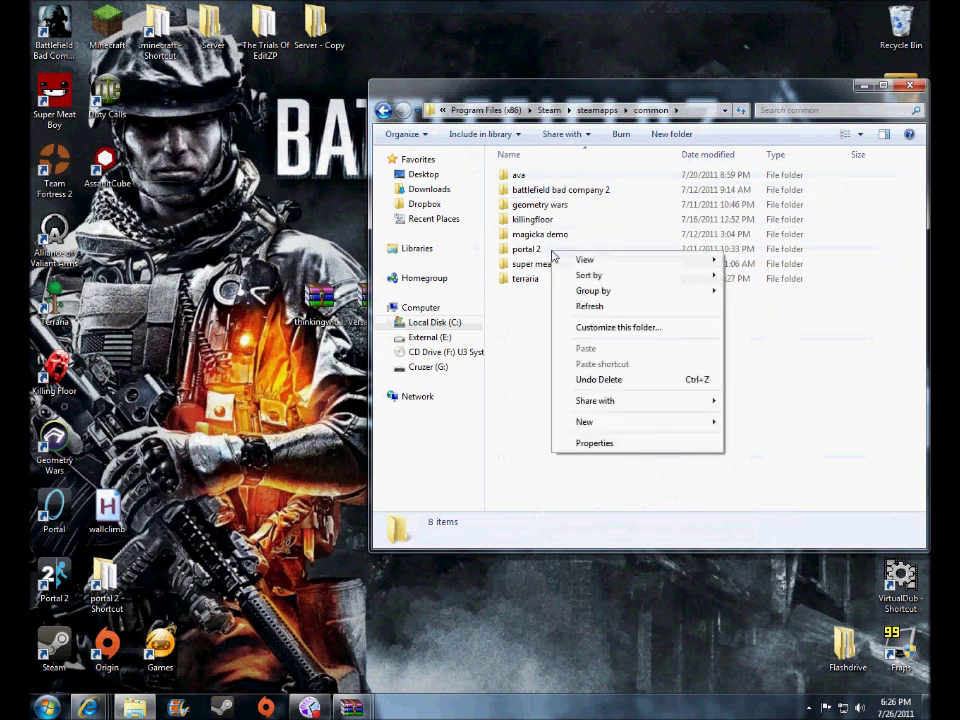
left_click(531, 317)
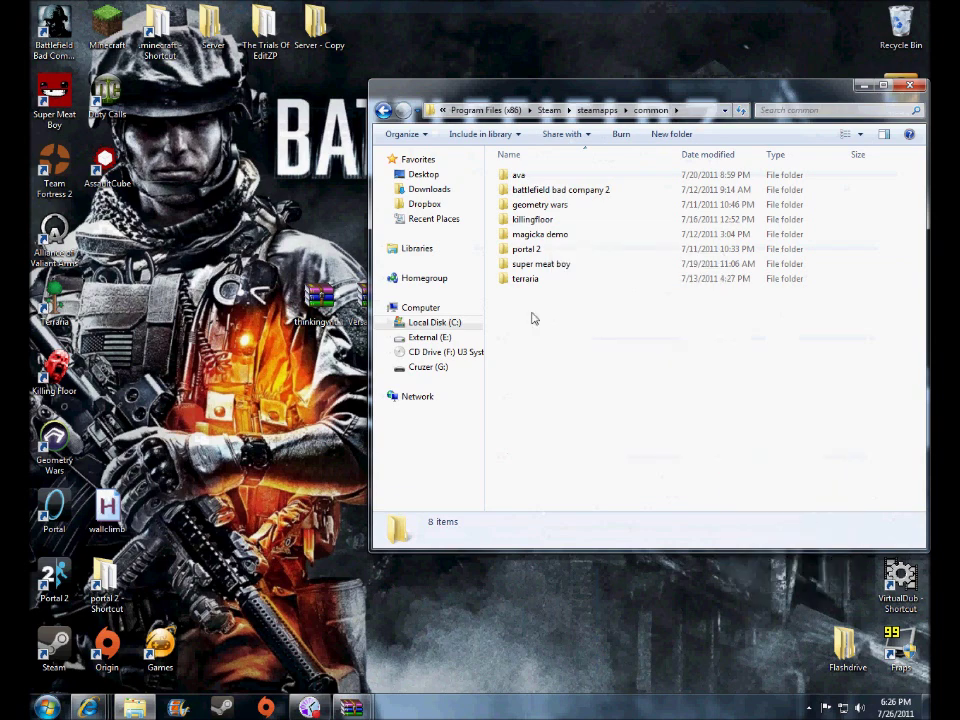
left_click(533, 252)
right_click(533, 259)
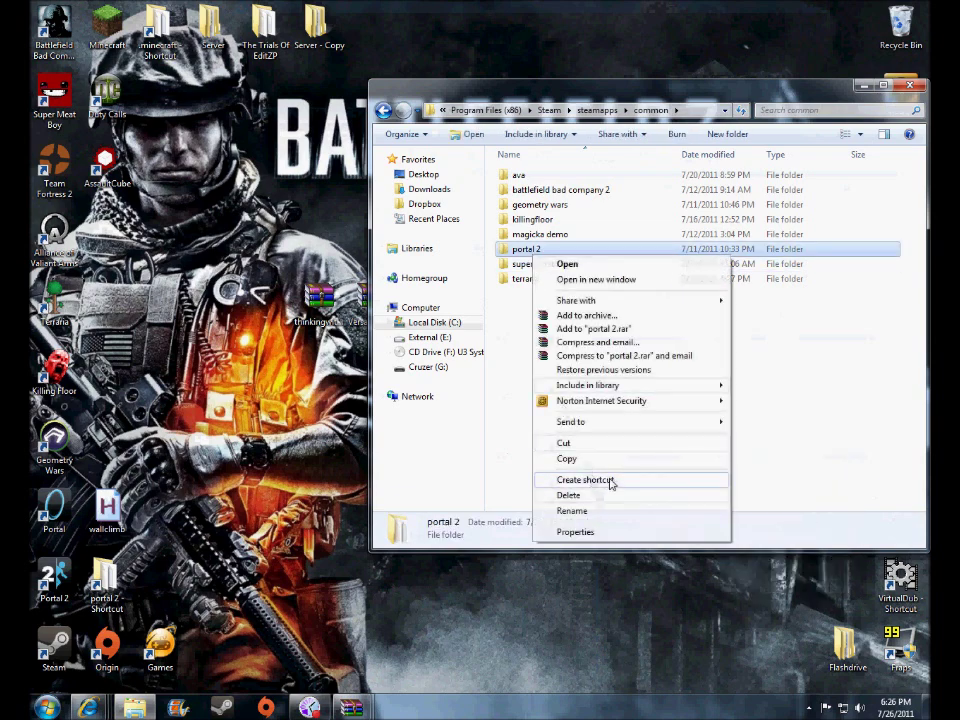
left_click(255, 518)
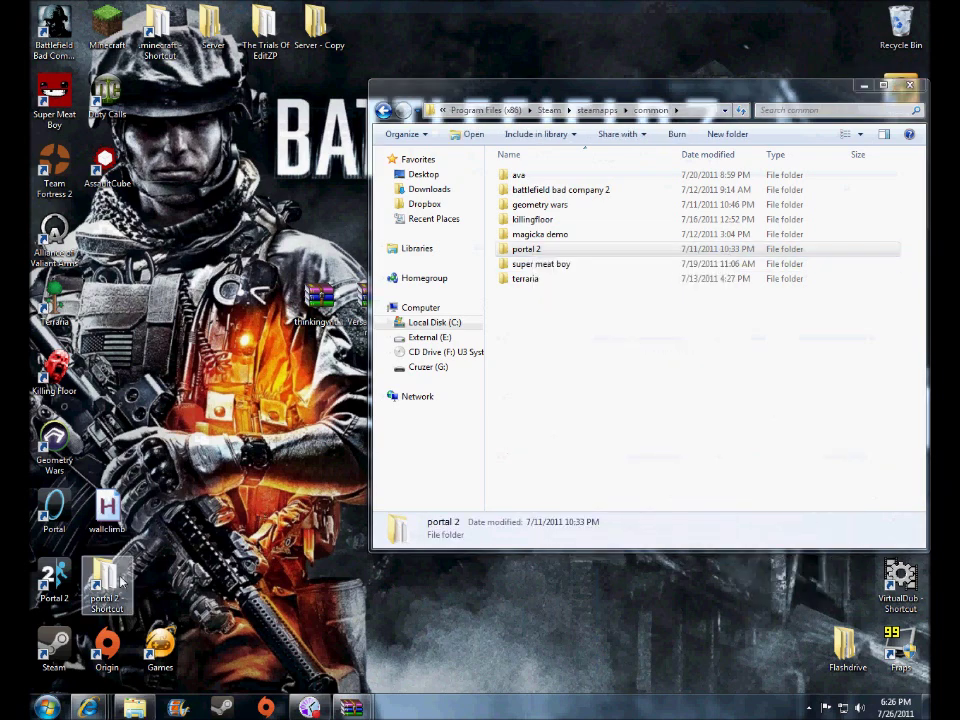
left_click(56, 582)
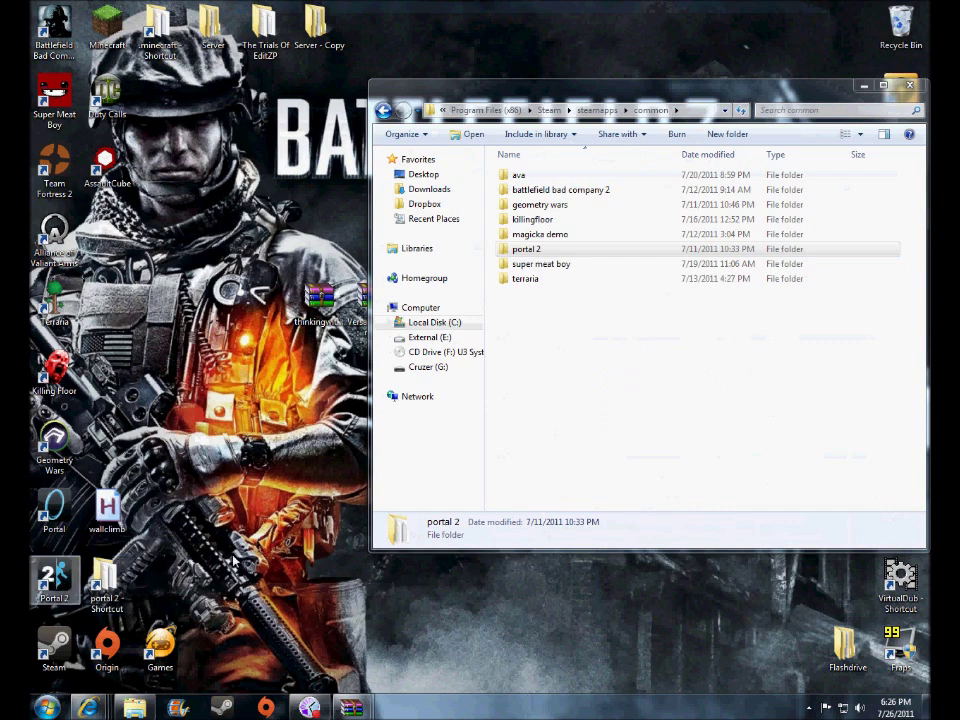
left_click(47, 707)
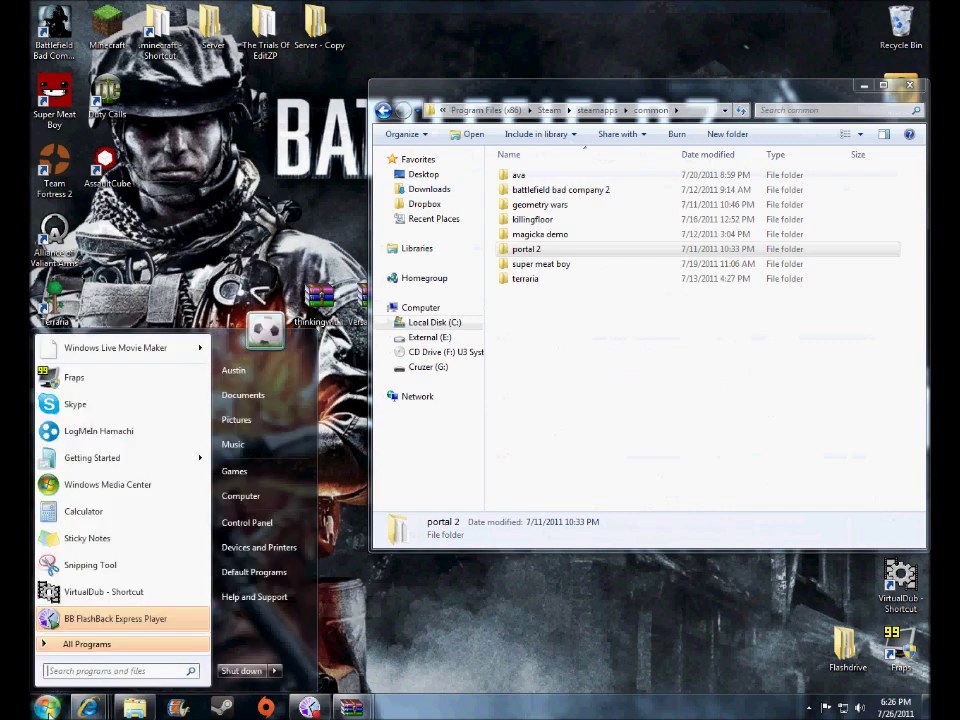
Step: Open the portal 2 folder and go into its portal2 subfolder
key("Escape")
left_click(527, 250)
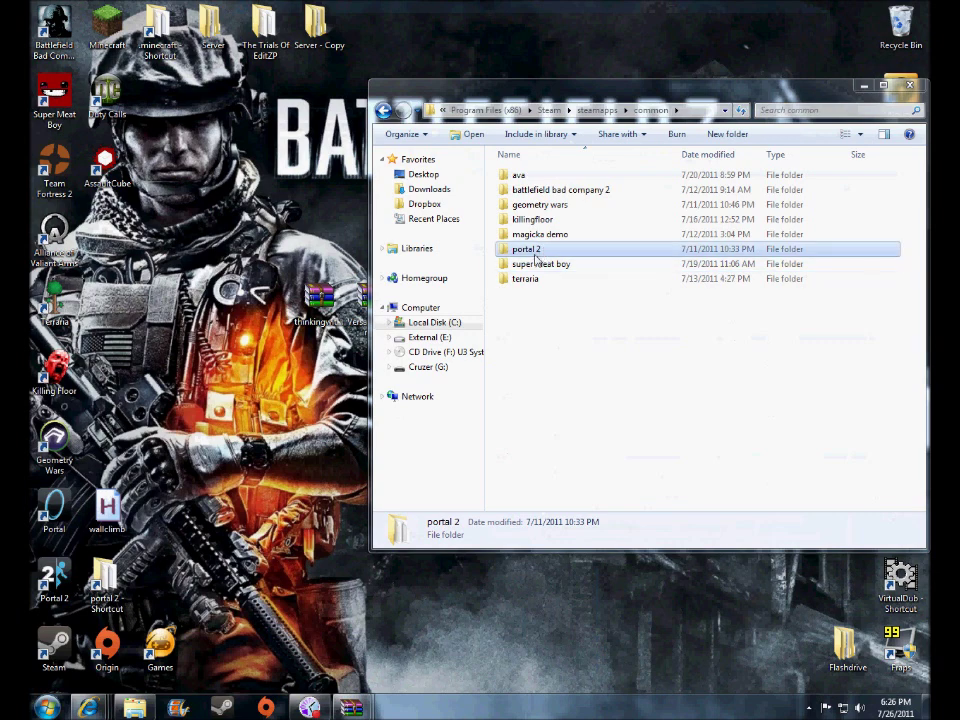
left_click(100, 595)
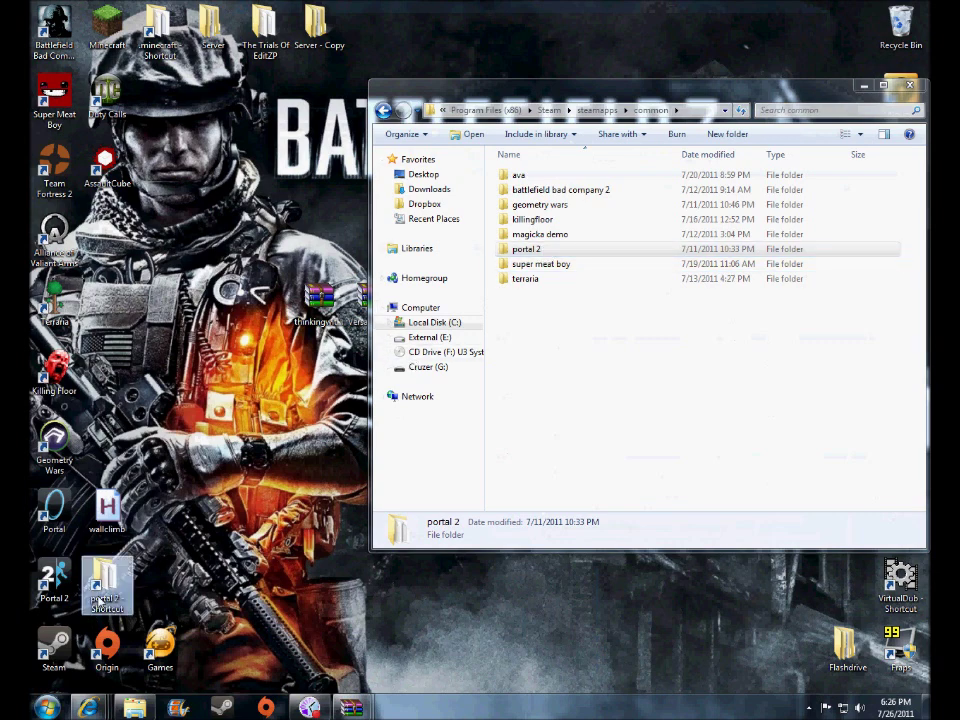
double_click(102, 590)
left_click(570, 9)
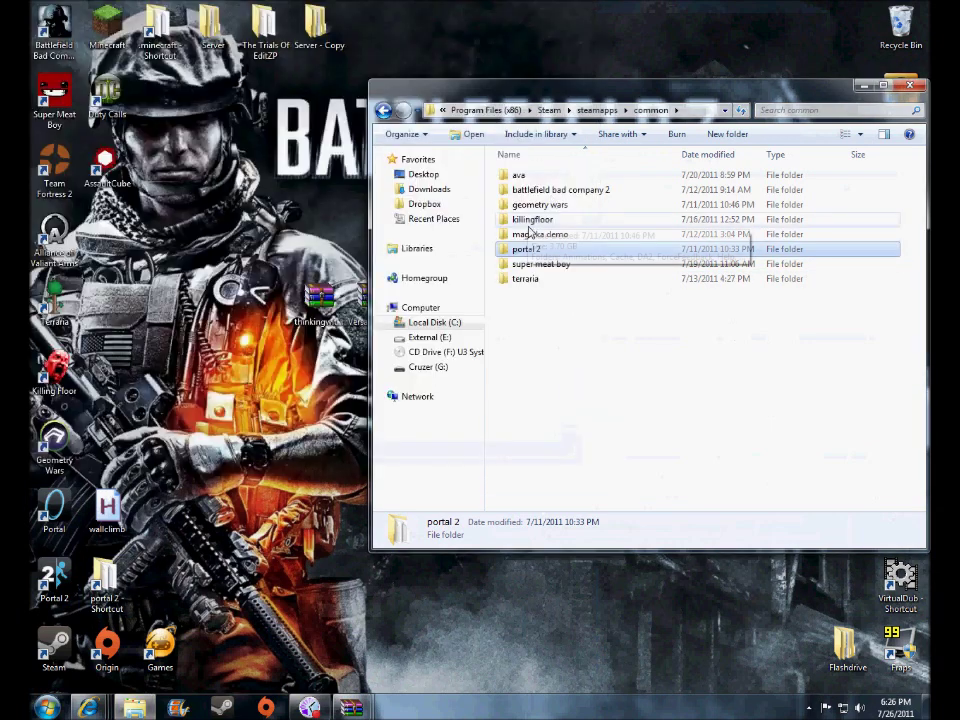
double_click(531, 249)
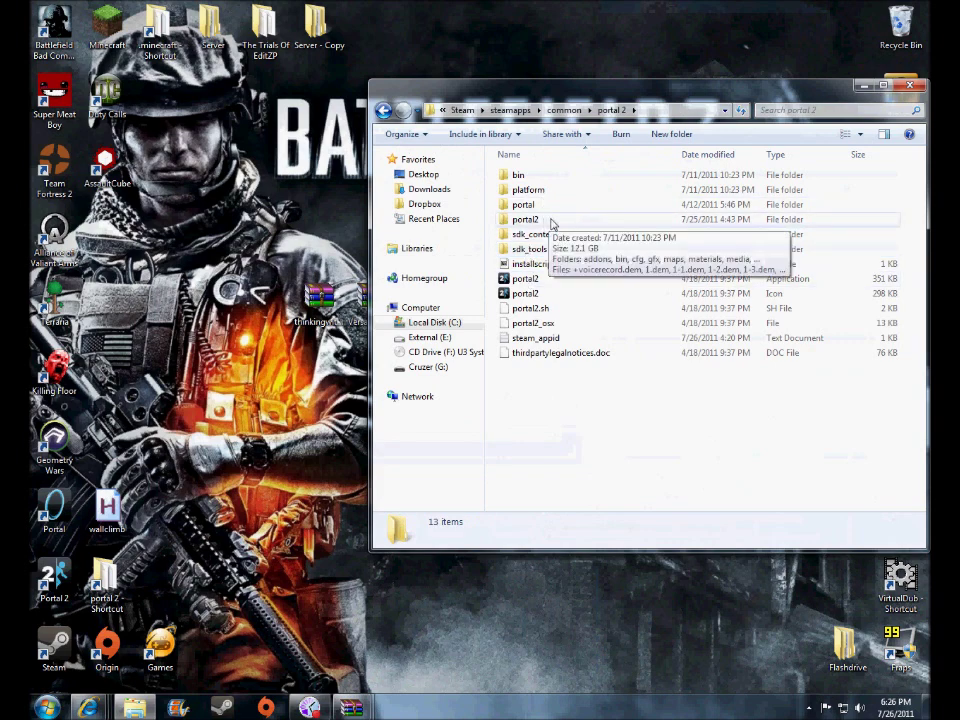
double_click(524, 219)
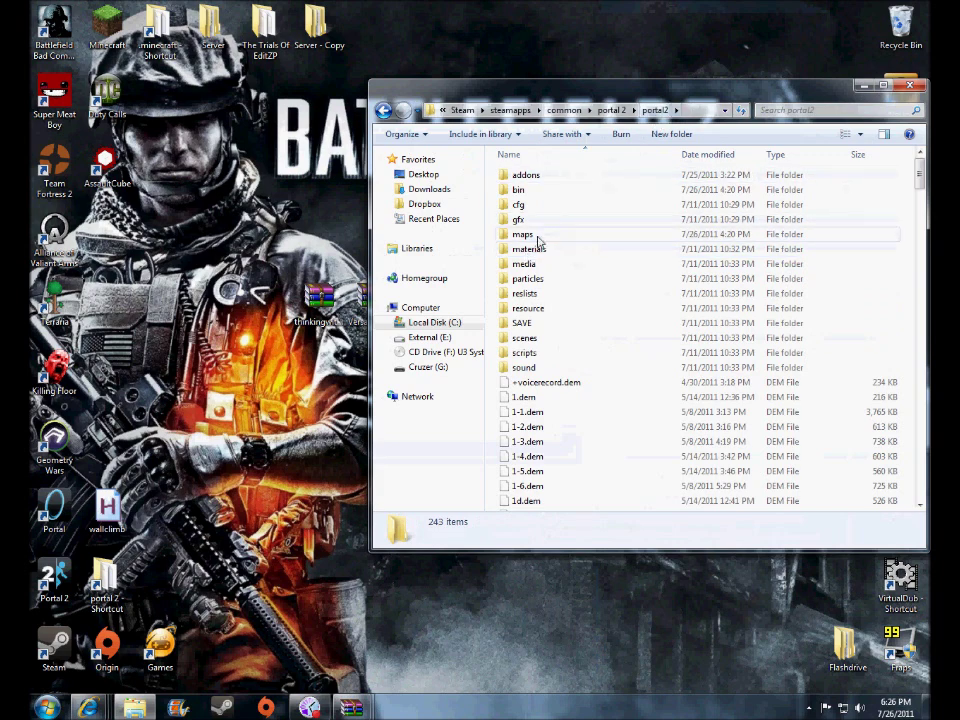
Step: Examine the portal2 folder and the contents of its addons and maps subfolders, and return to portal2
scroll(533, 287, "down", 1)
scroll(533, 287, "up", 1)
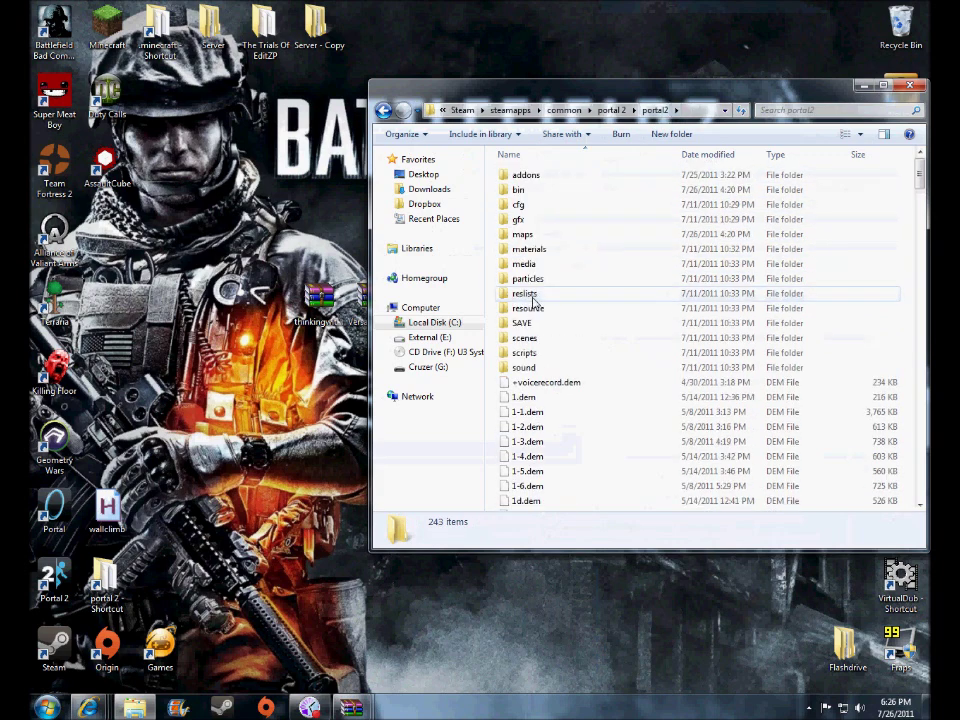
scroll(545, 380, "down", 1)
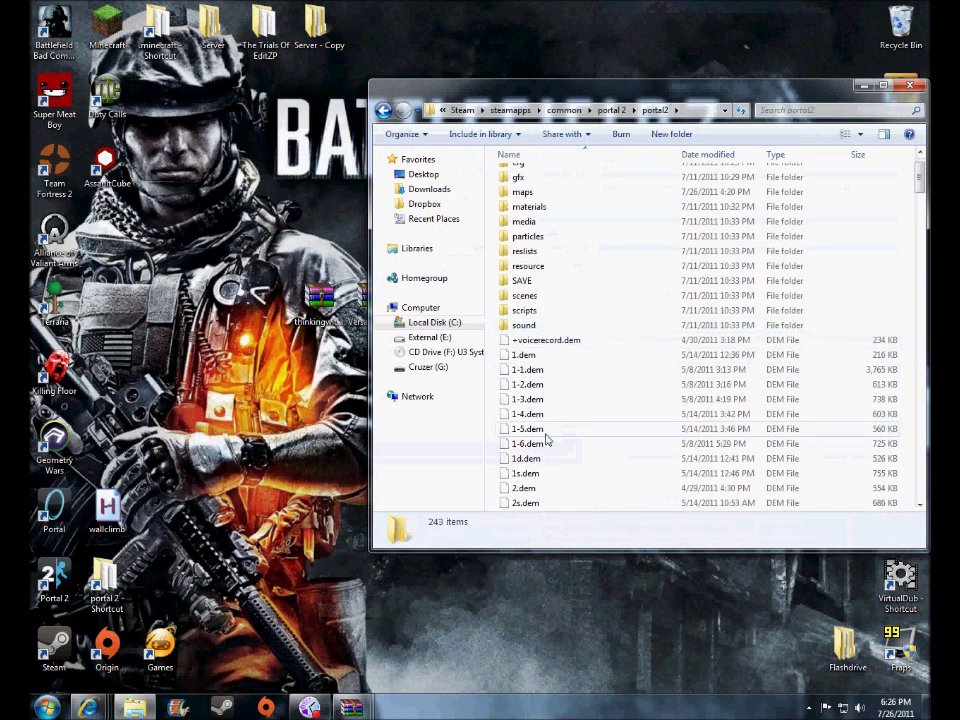
scroll(547, 440, "down", 2)
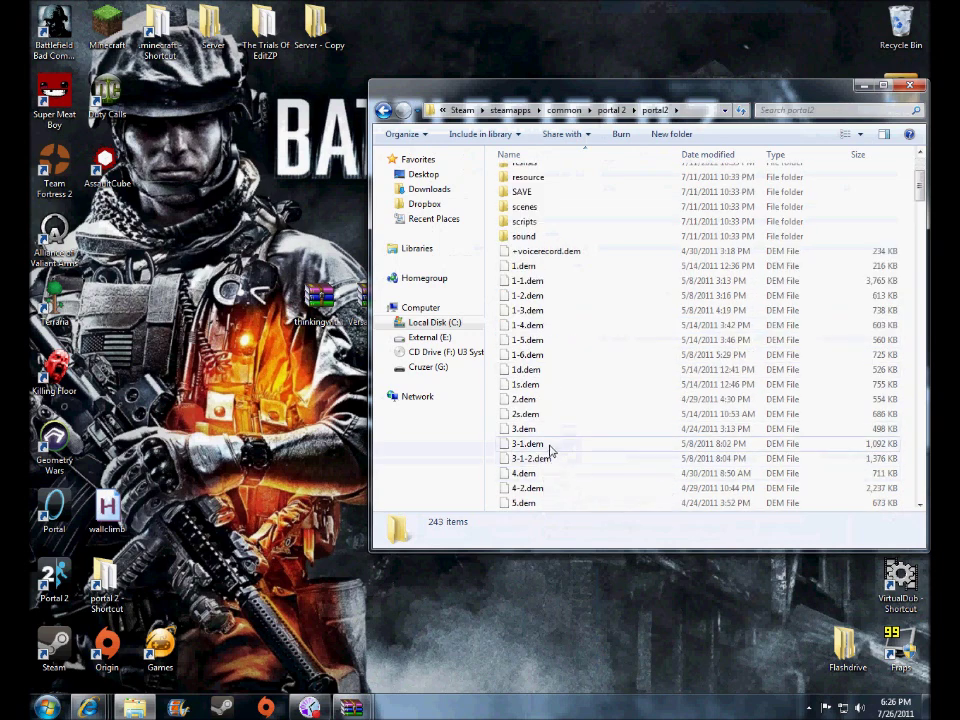
scroll(549, 452, "up", 3)
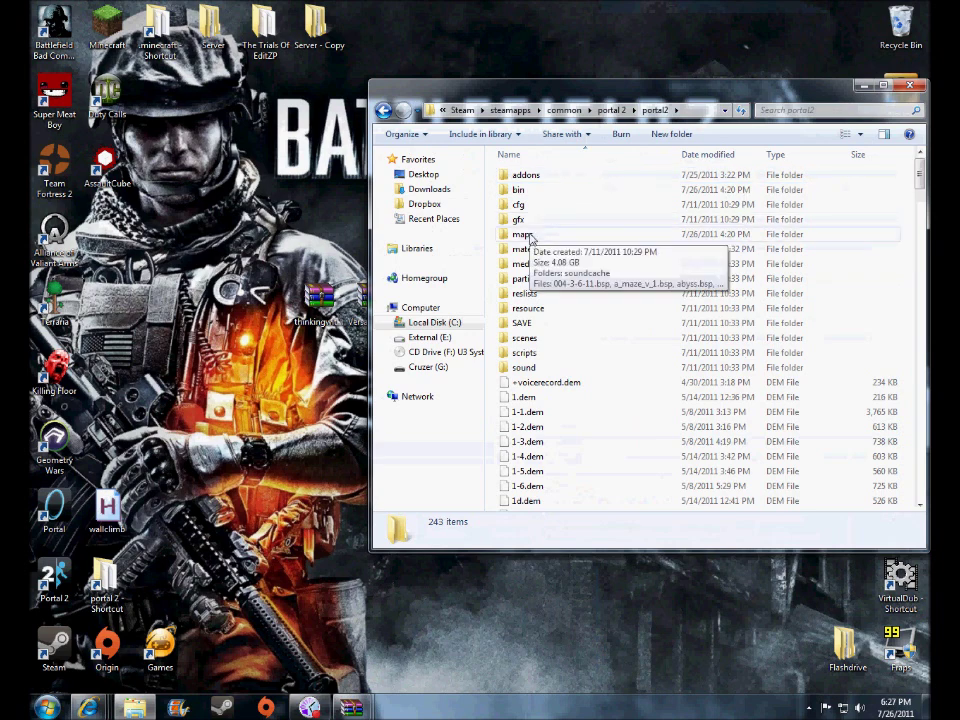
double_click(547, 178)
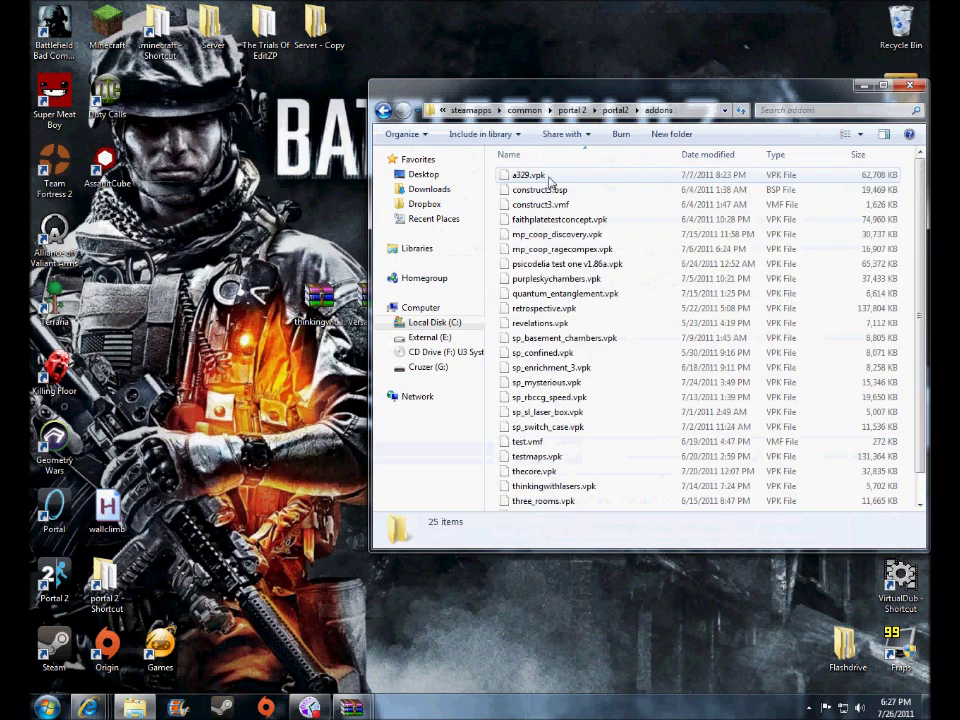
left_click(385, 112)
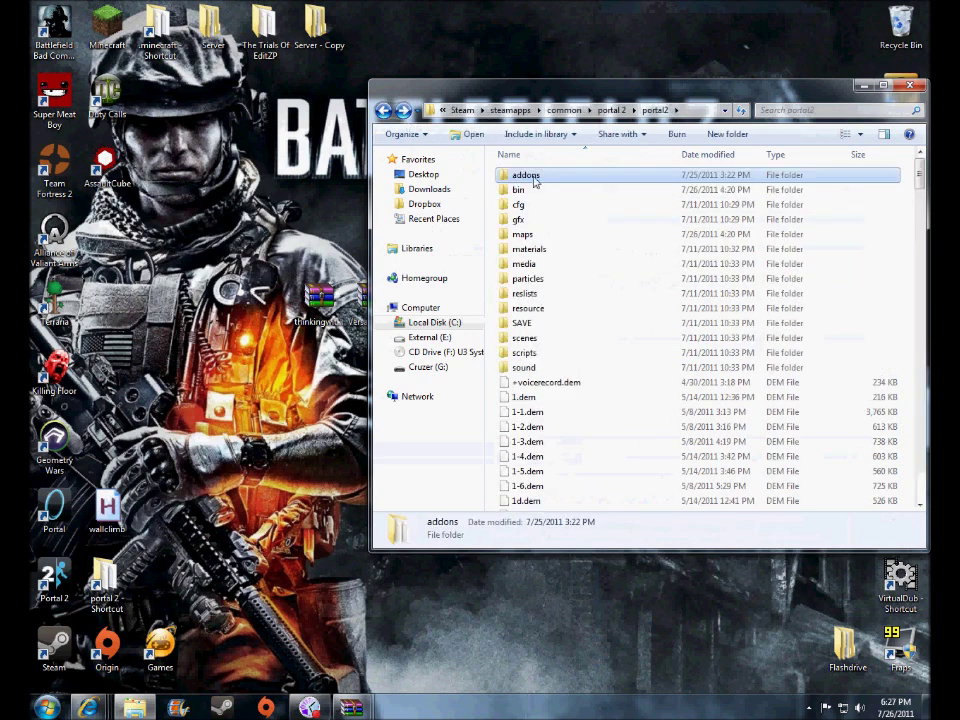
double_click(531, 238)
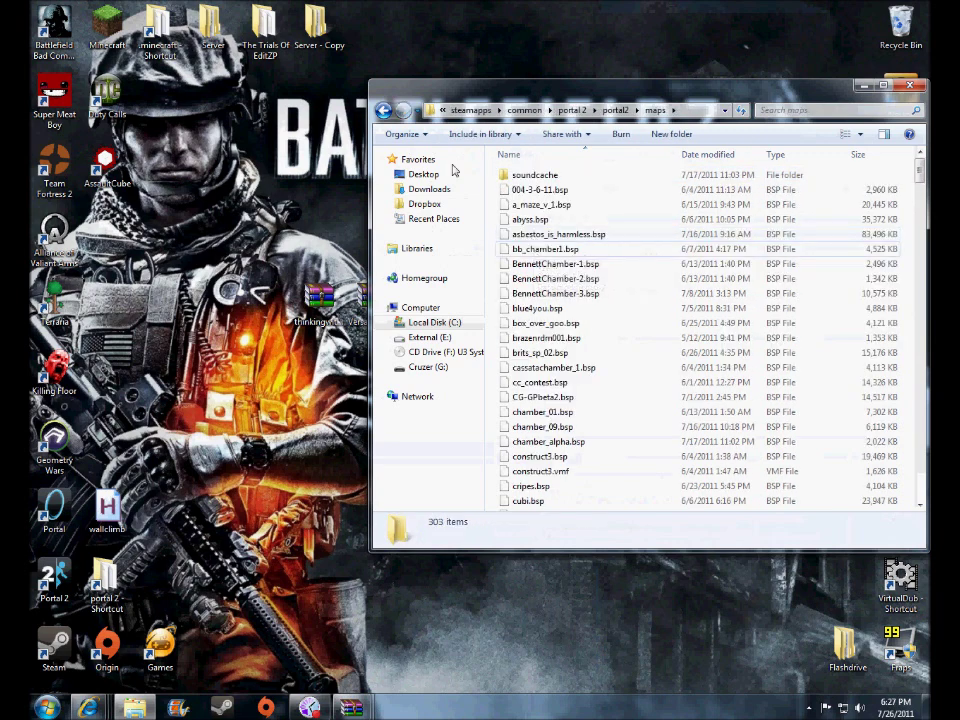
key("BackSpace")
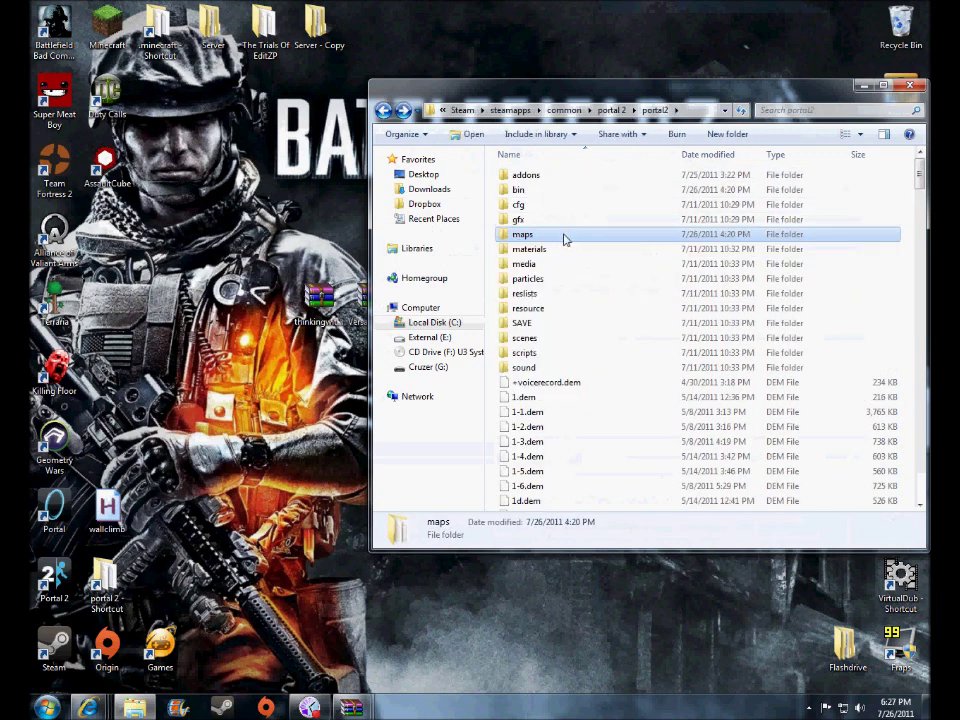
double_click(565, 236)
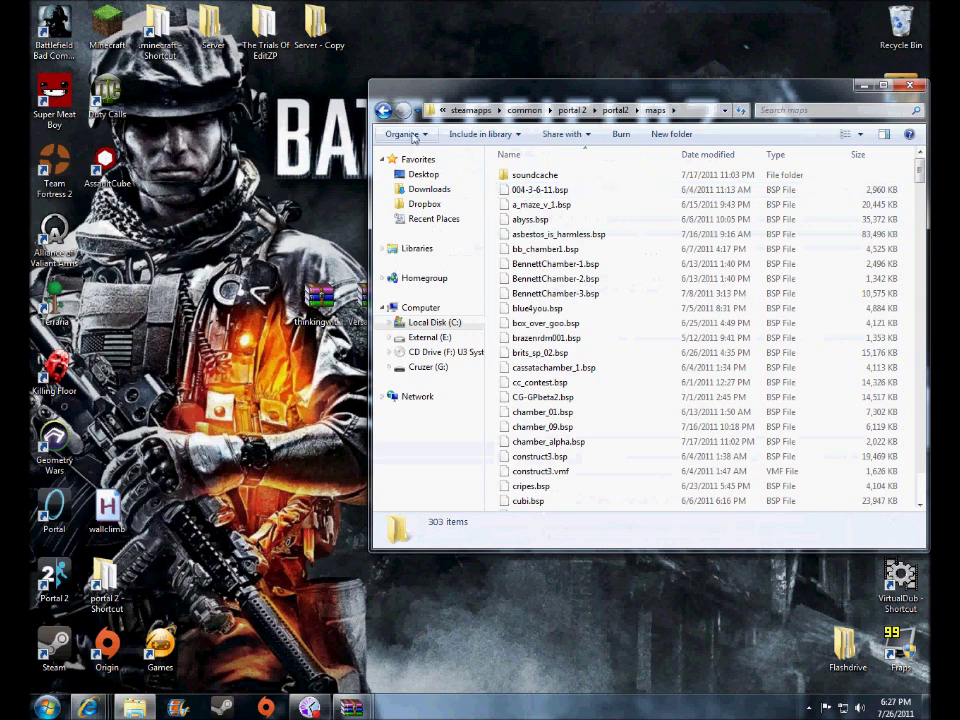
left_click(383, 112)
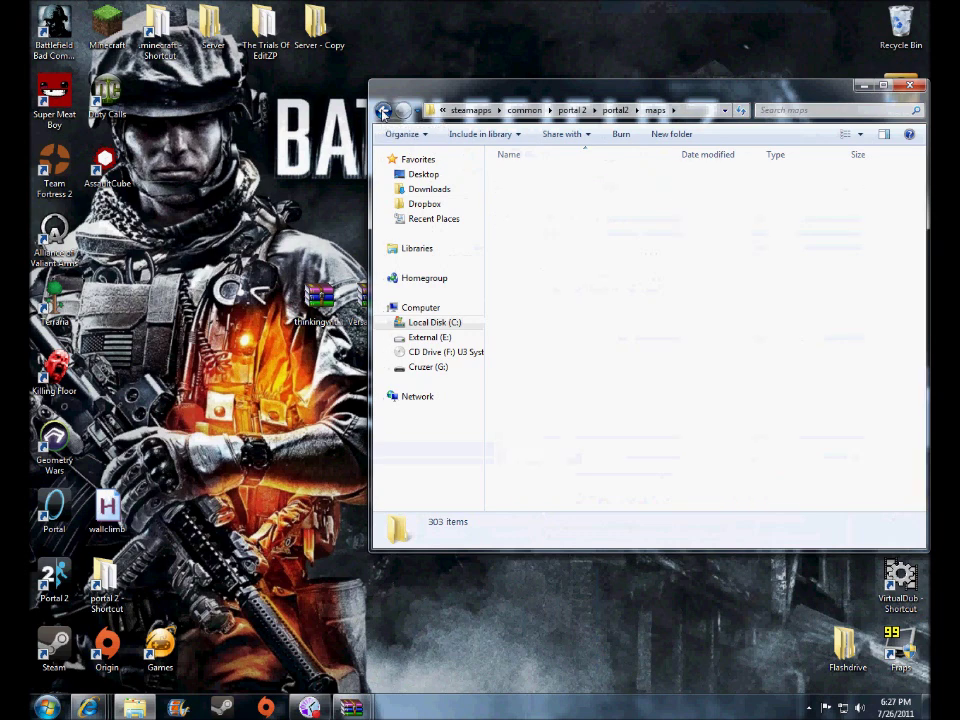
Step: Move the Versatile_diversity archive beside thinkingwithlasers on the desktop and check which map file each archive contains
left_click_drag(355, 318, 265, 310)
left_click(265, 362)
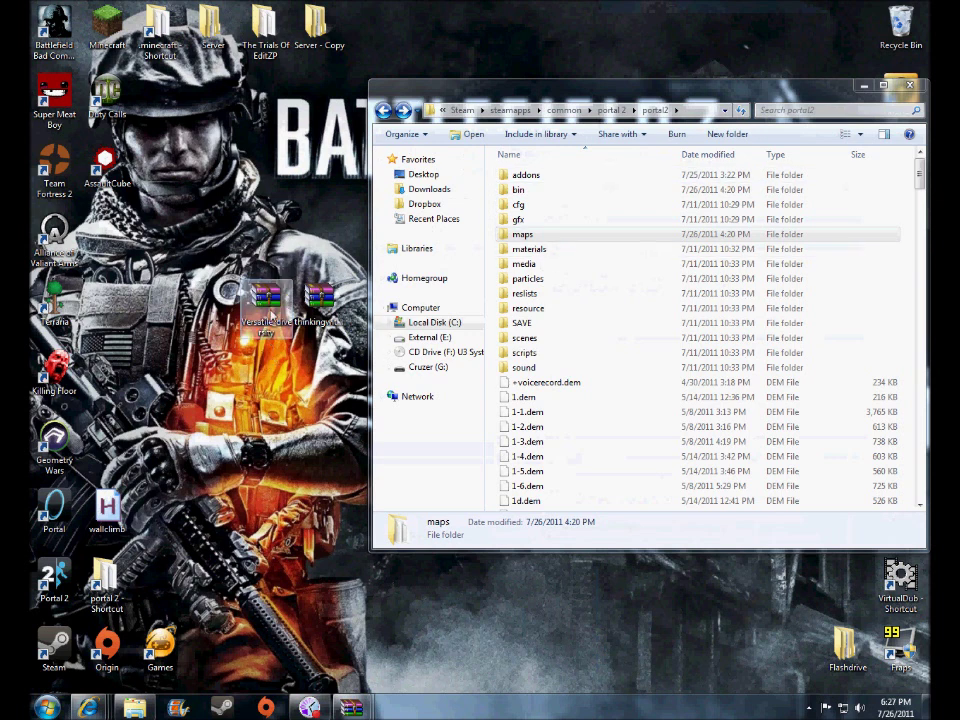
double_click(285, 305)
left_click(691, 59)
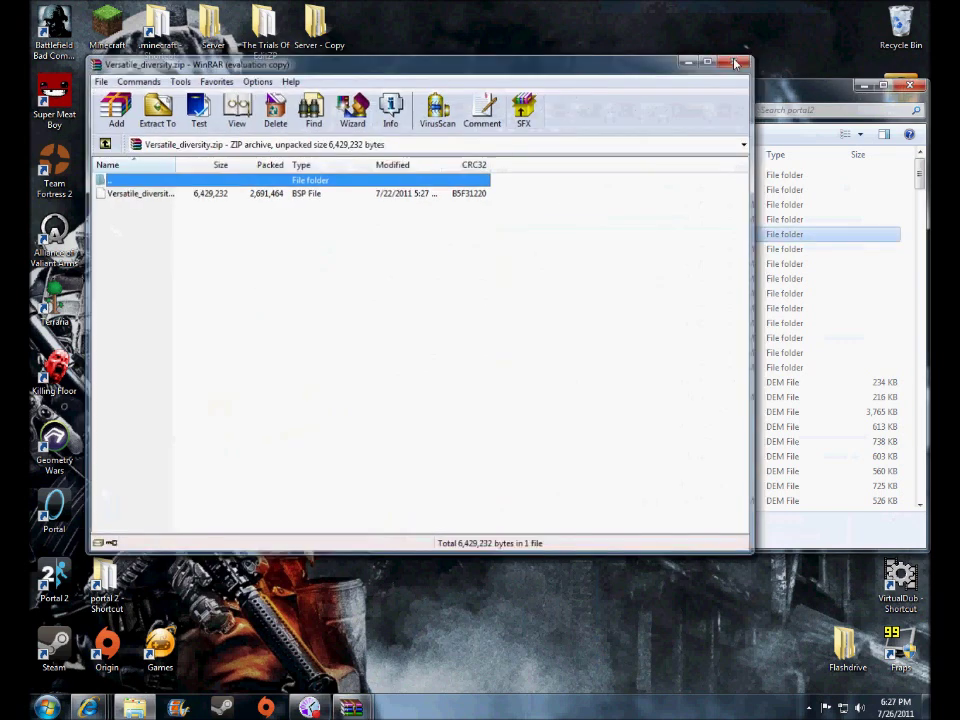
mouse_move(350, 707)
left_click(293, 623)
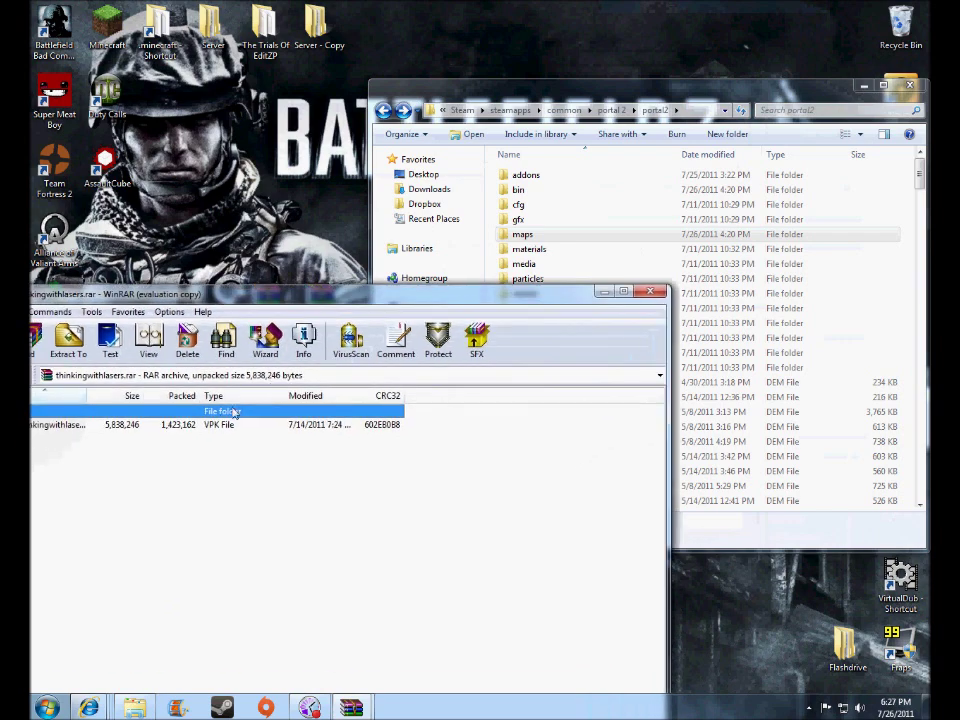
left_click(604, 291)
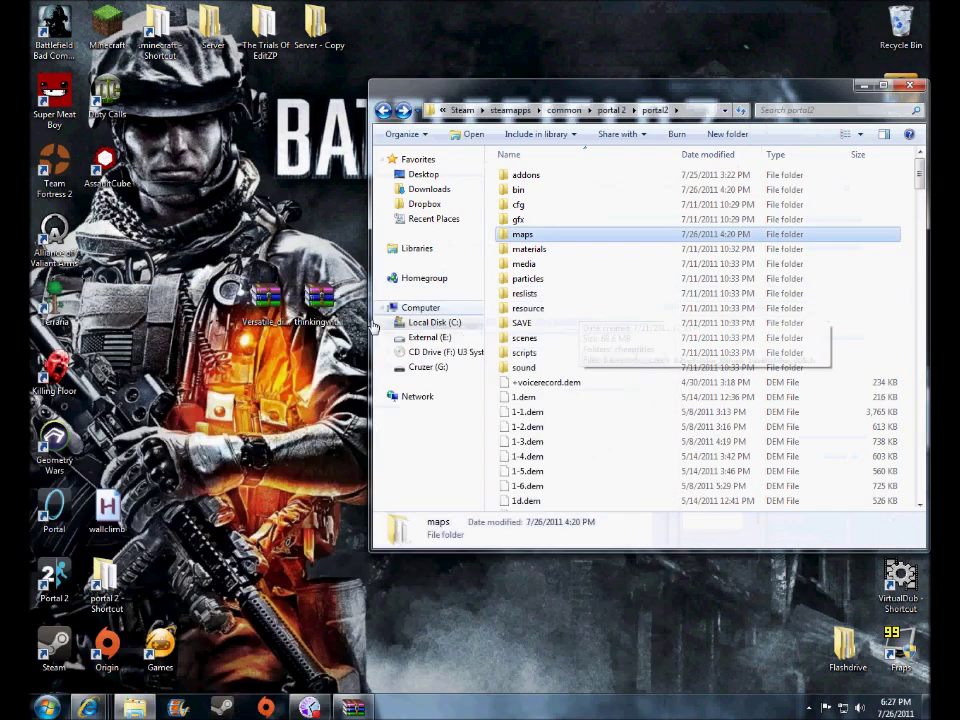
Step: Open Versatile_diversity.zip in a non-maximized window and bring the portal2 folder window in front of it
double_click(265, 298)
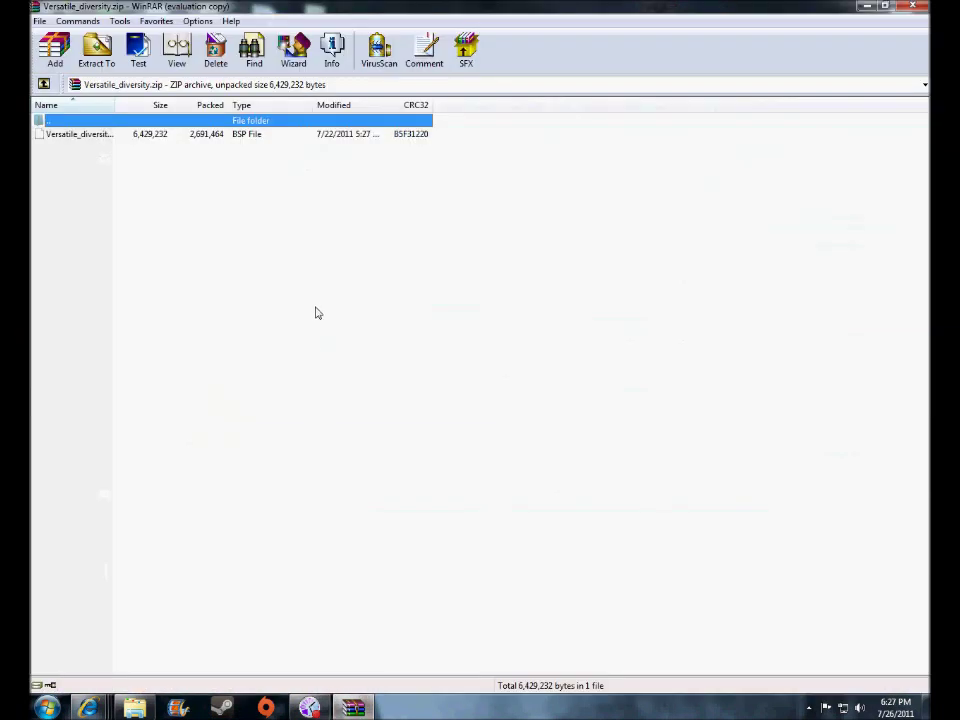
left_click(886, 7)
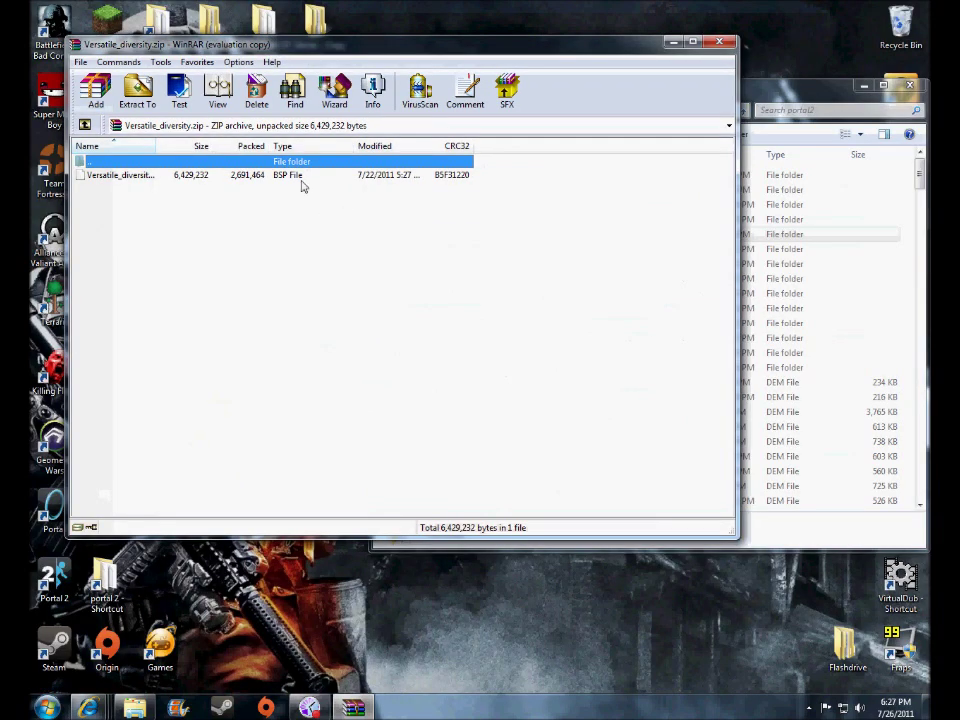
double_click(430, 50)
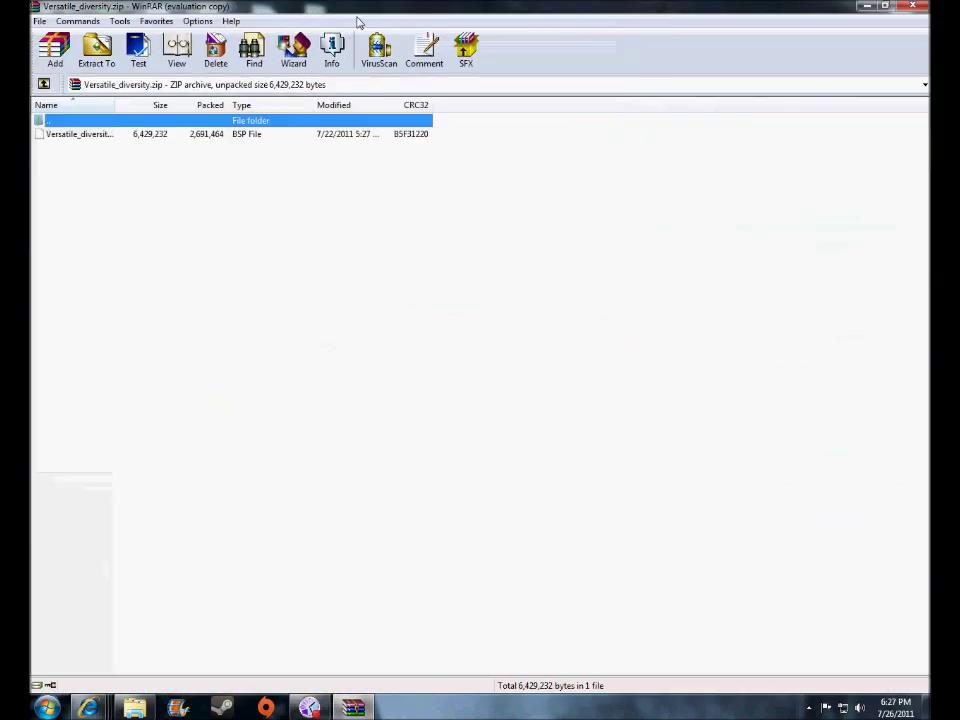
left_click(884, 6)
left_click(796, 91)
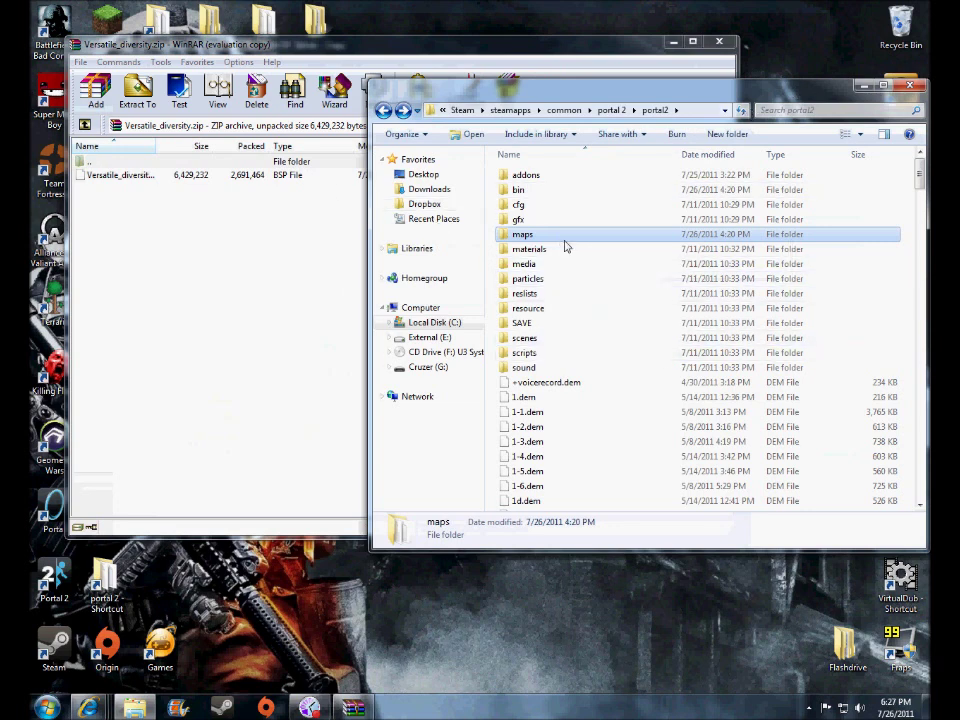
Step: Extract Versatile_diversity.bsp from the archive into the maps folder, replacing the existing file of the same name
double_click(522, 236)
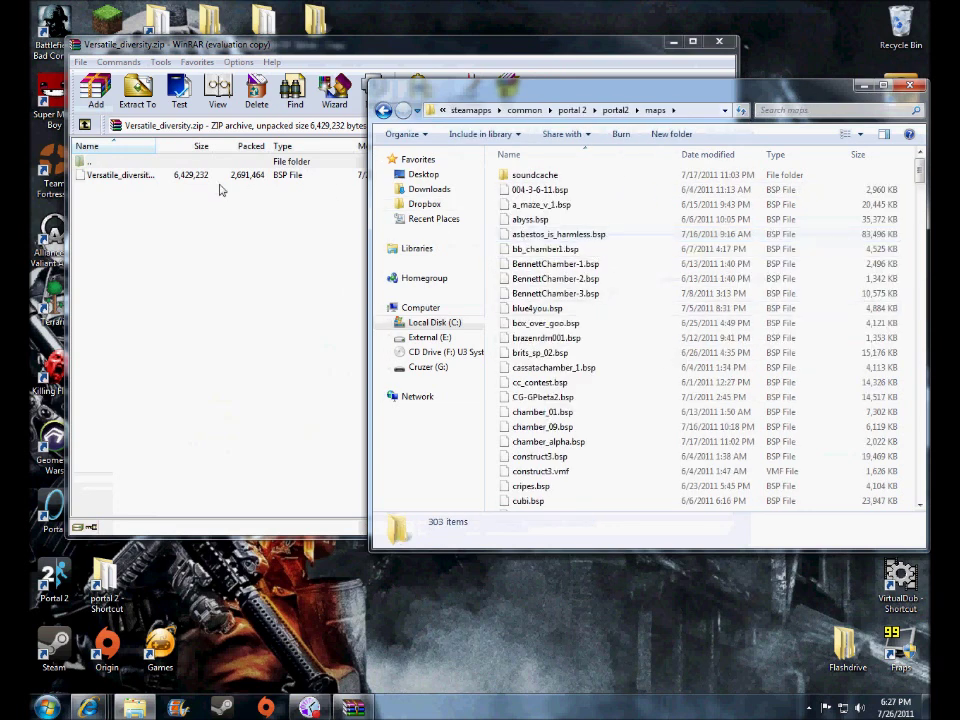
left_click(154, 180)
left_click_drag(154, 180, 817, 320)
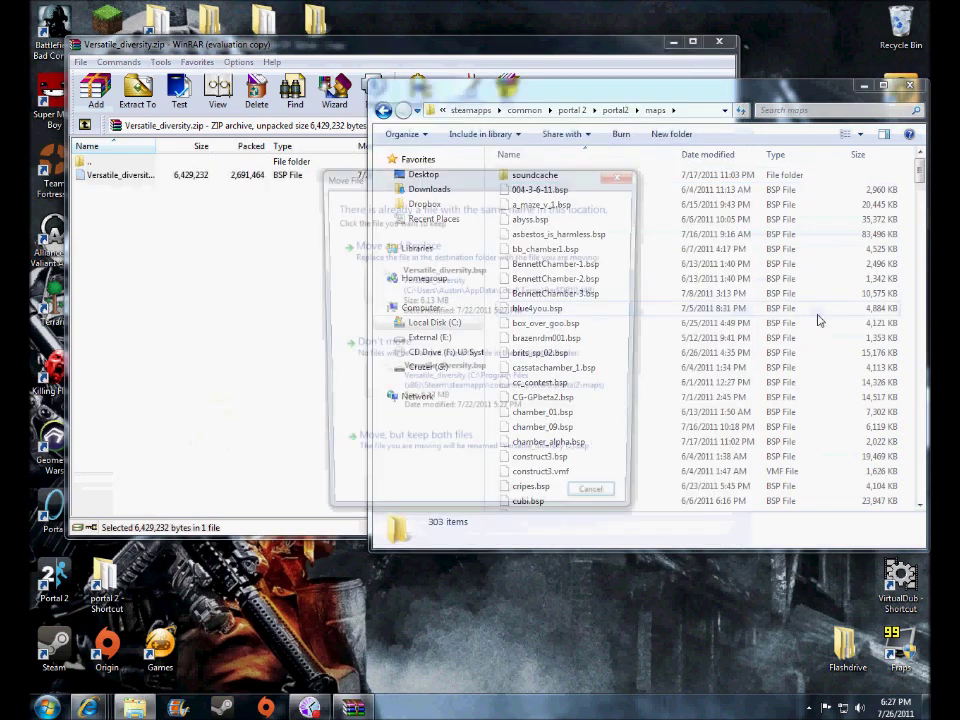
left_click(455, 285)
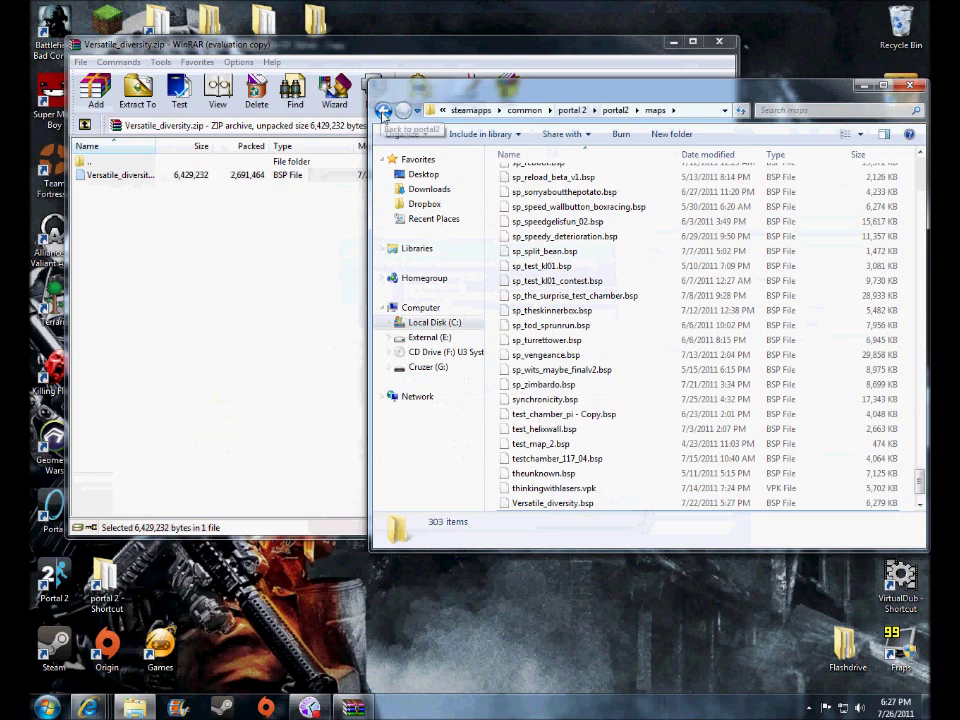
Step: Return to the portal2 folder and open thinkingwithlasers.rar, arranging the folder window in front of the archive
left_click(383, 110)
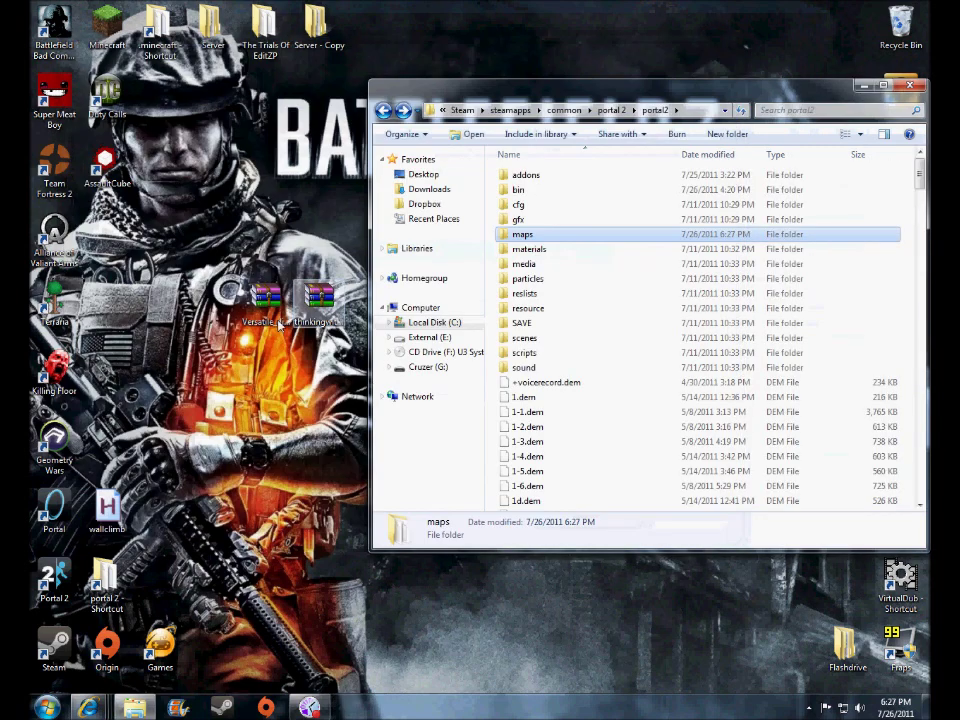
double_click(266, 297)
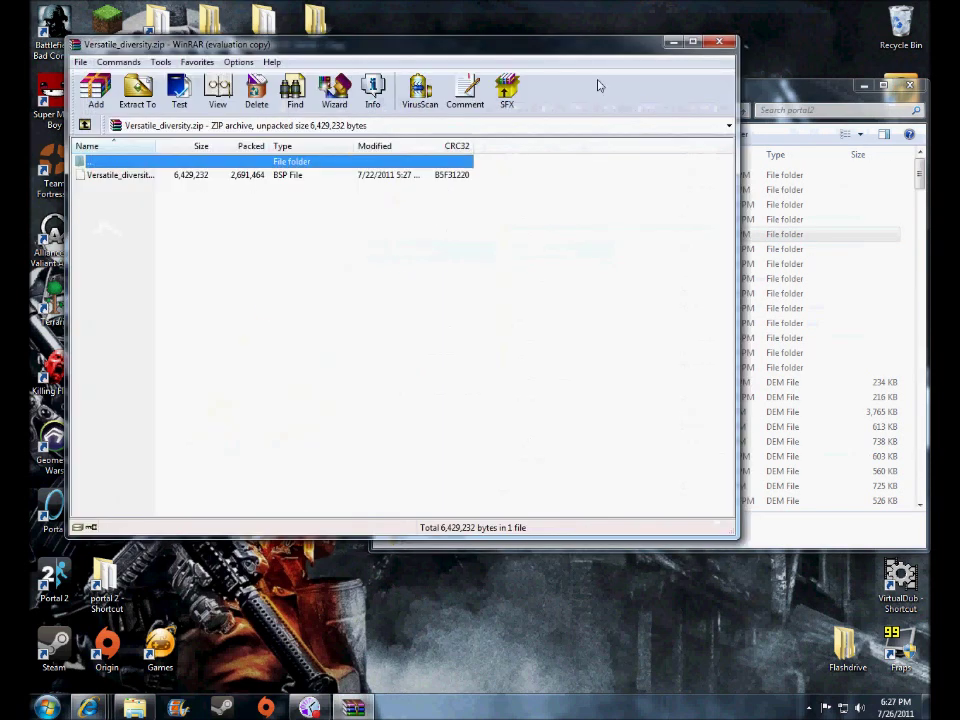
left_click(719, 41)
double_click(316, 308)
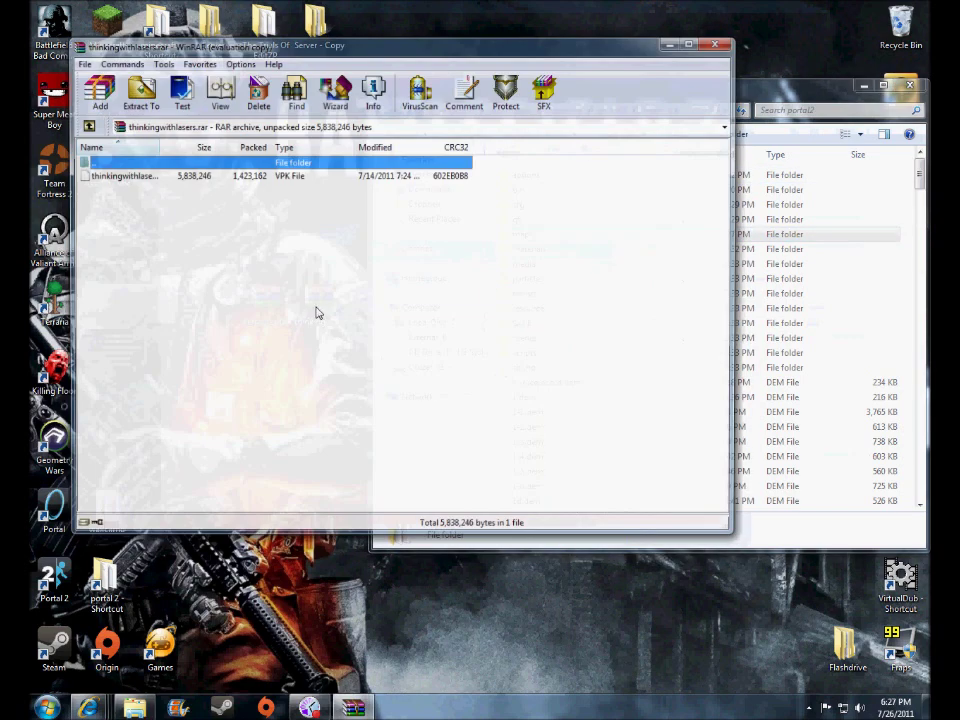
left_click_drag(780, 86, 790, 132)
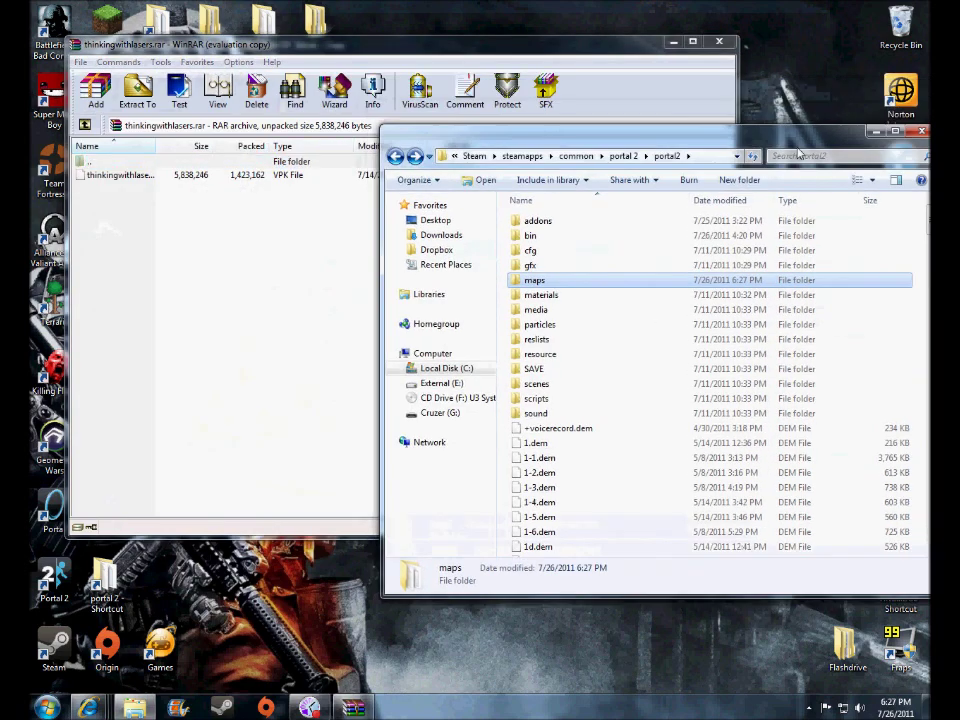
Step: Open the addons folder inside portal2 and extract the thinkingwithlasers VPK file from the archive into it
left_click(576, 224)
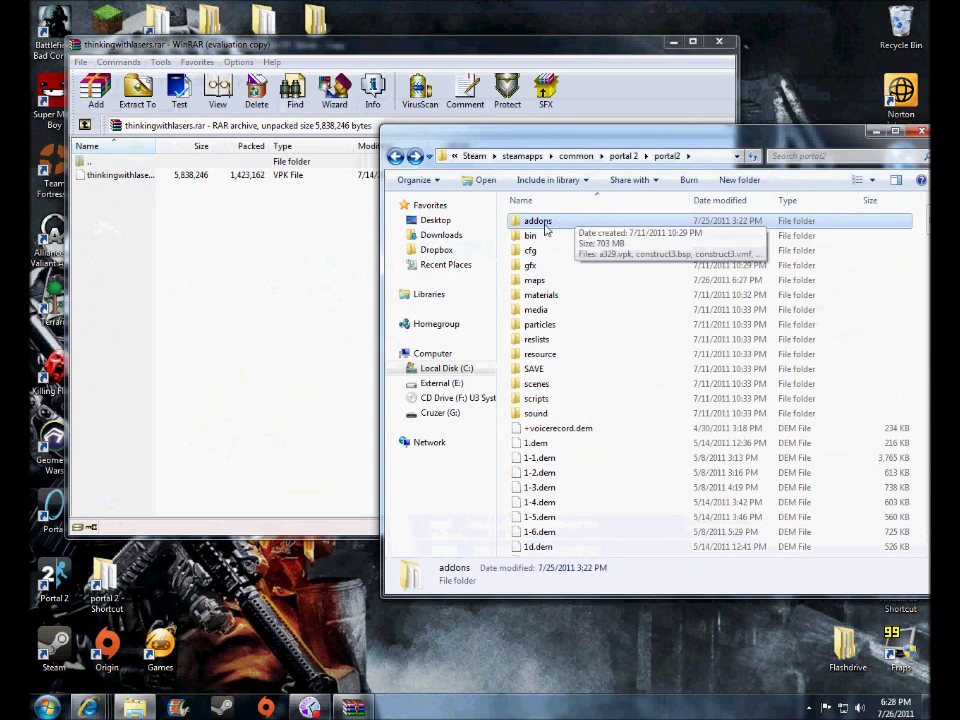
right_click(879, 289)
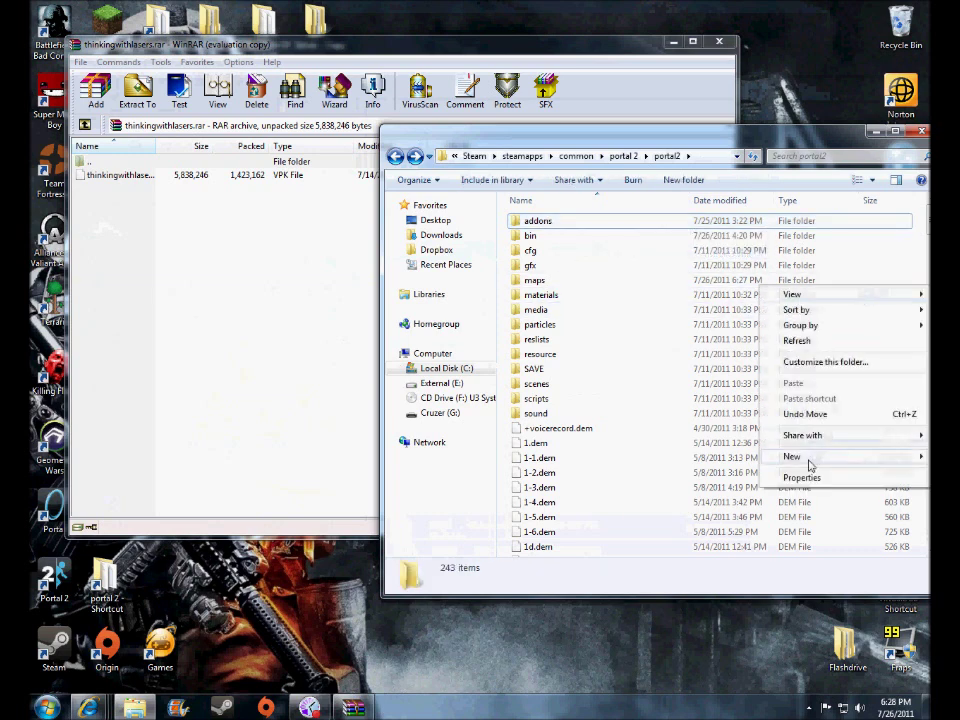
left_click(549, 222)
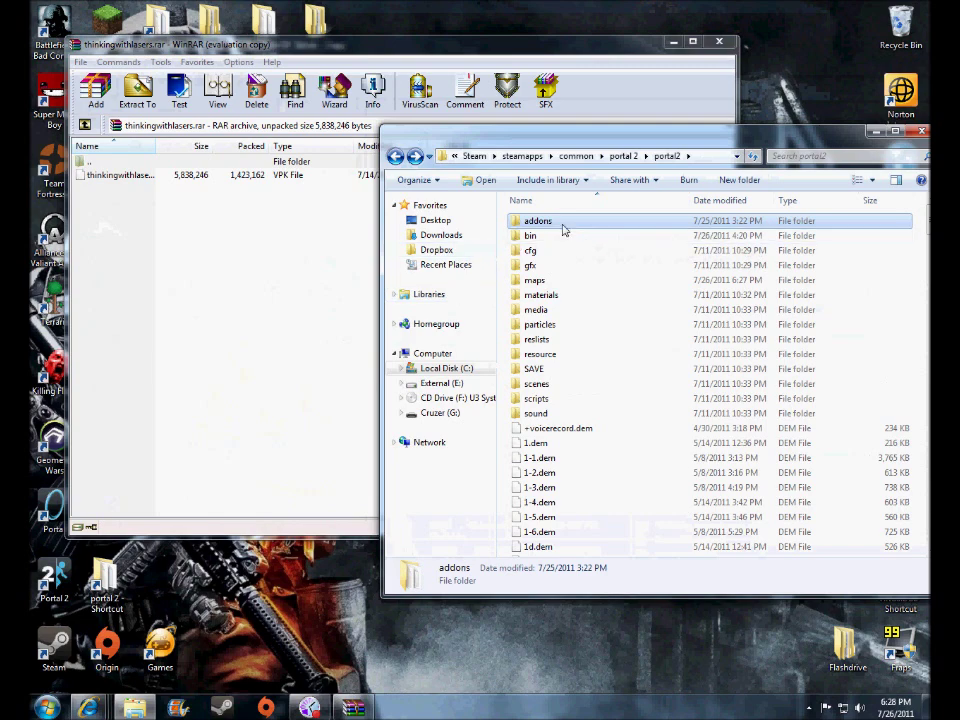
double_click(563, 229)
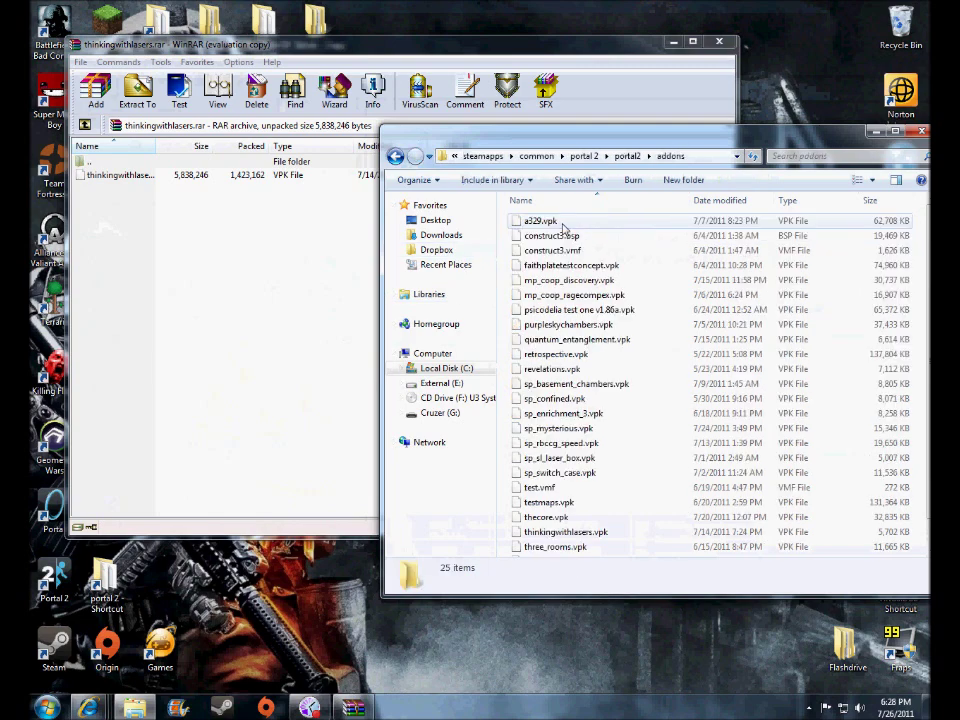
left_click(249, 180)
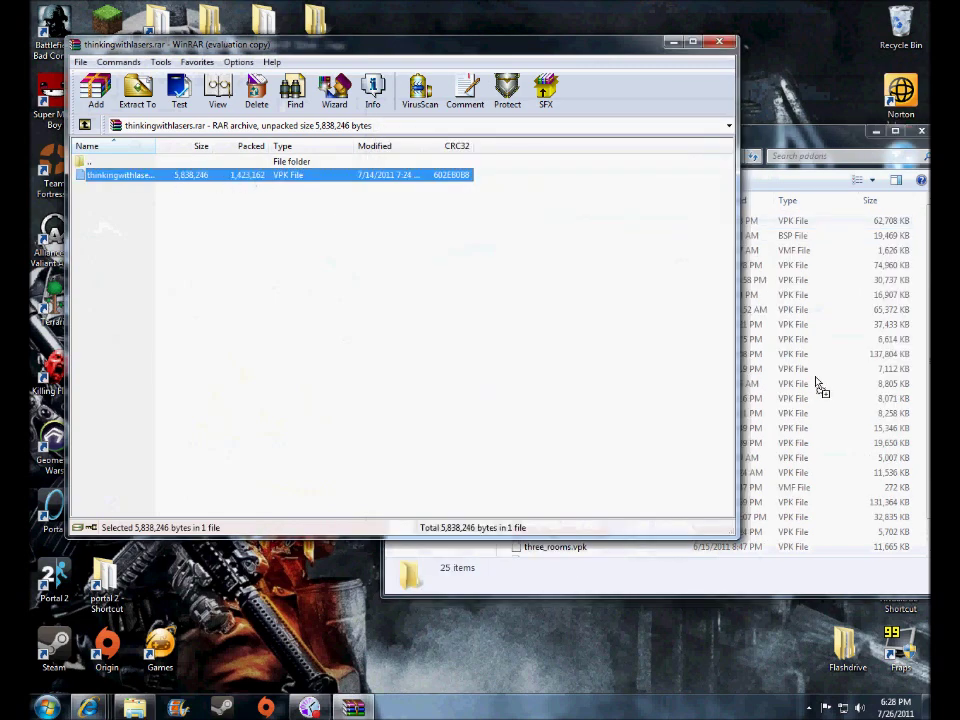
left_click_drag(816, 383, 821, 380)
key("Return")
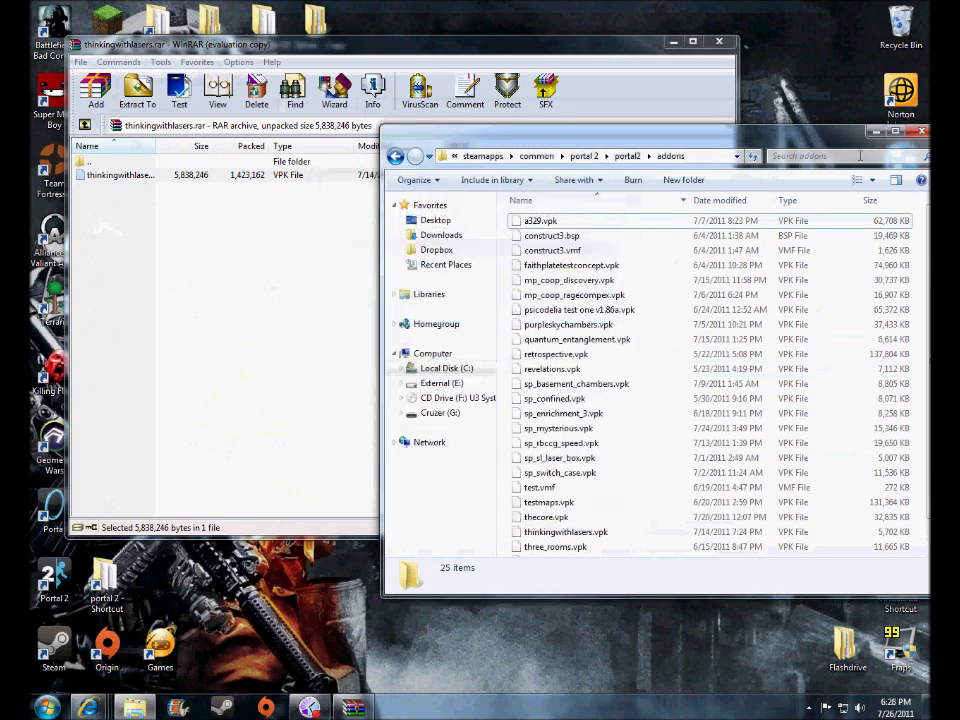
Step: Close the addons folder window and the thinkingwithlasers.rar archive, and launch Portal 2 from the desktop
left_click(919, 139)
left_click(719, 42)
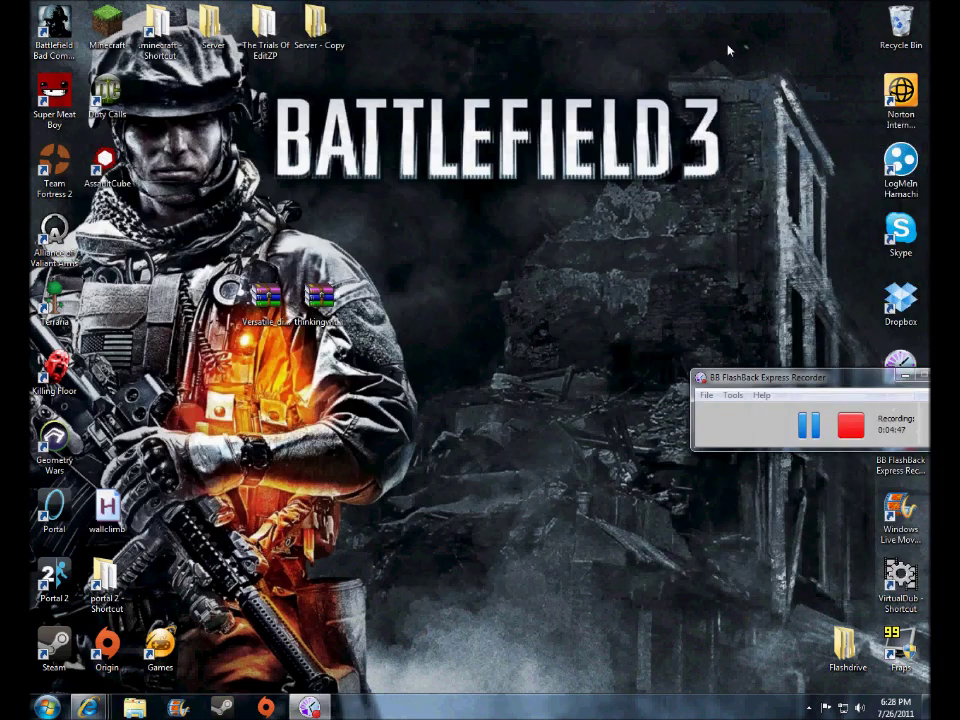
double_click(55, 578)
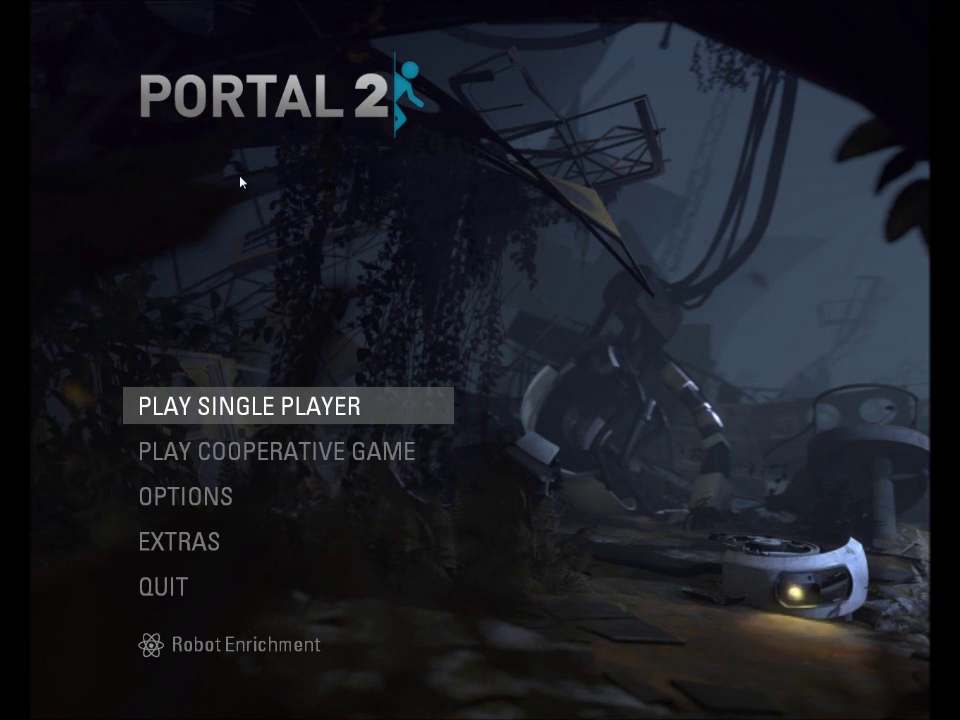
Step: Make sure Allow Developer Console is set to Enabled in the keyboard/mouse options, and return to the main menu
left_click(217, 500)
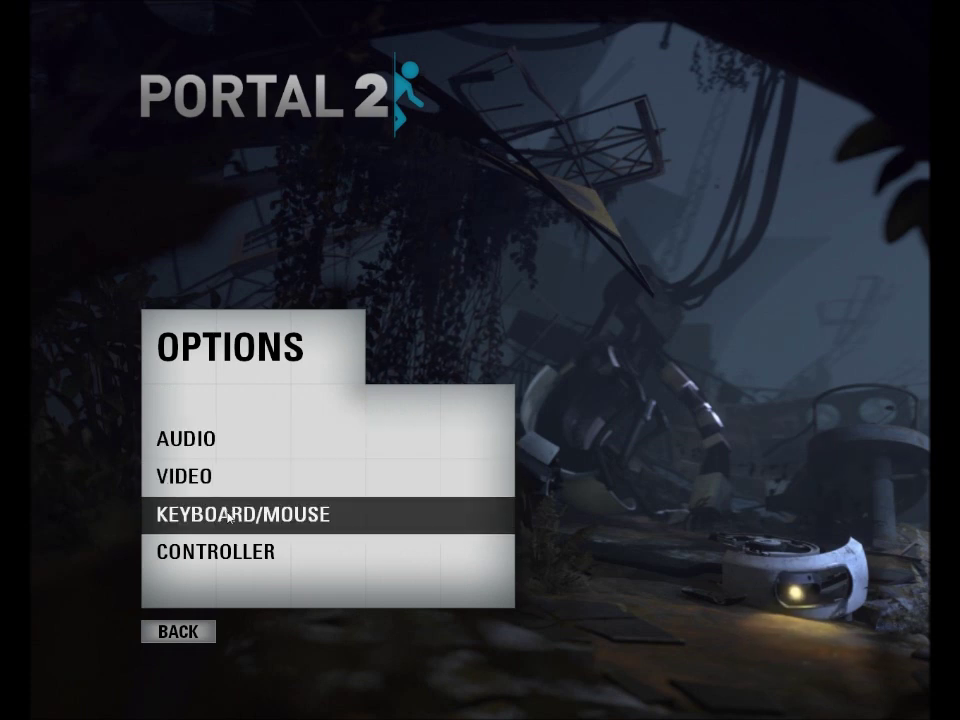
left_click(229, 517)
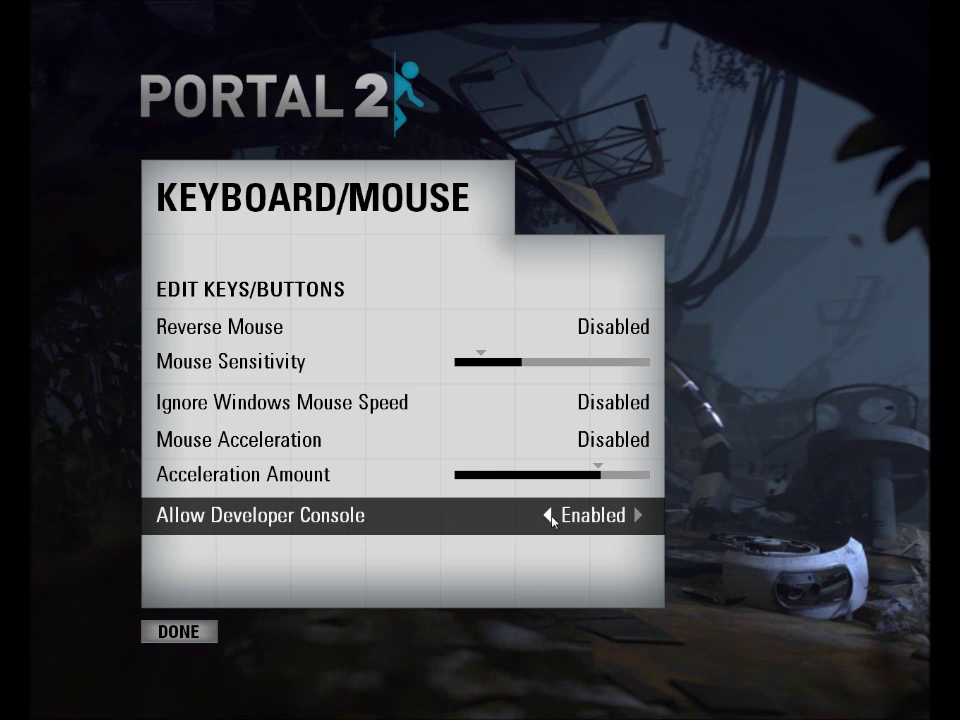
left_click(550, 516)
left_click(546, 515)
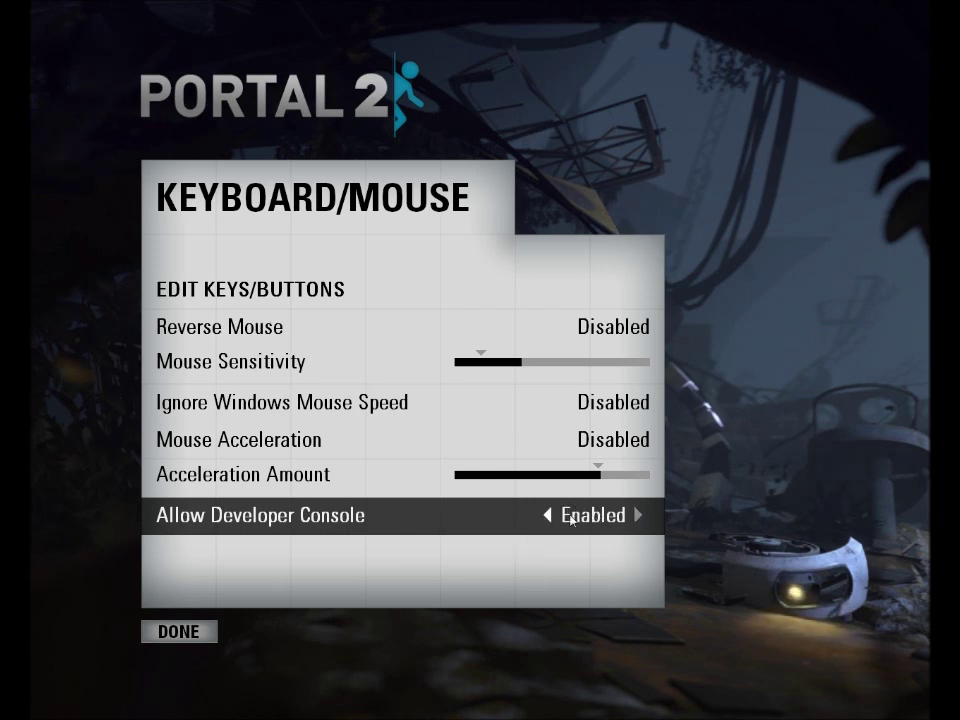
left_click(186, 632)
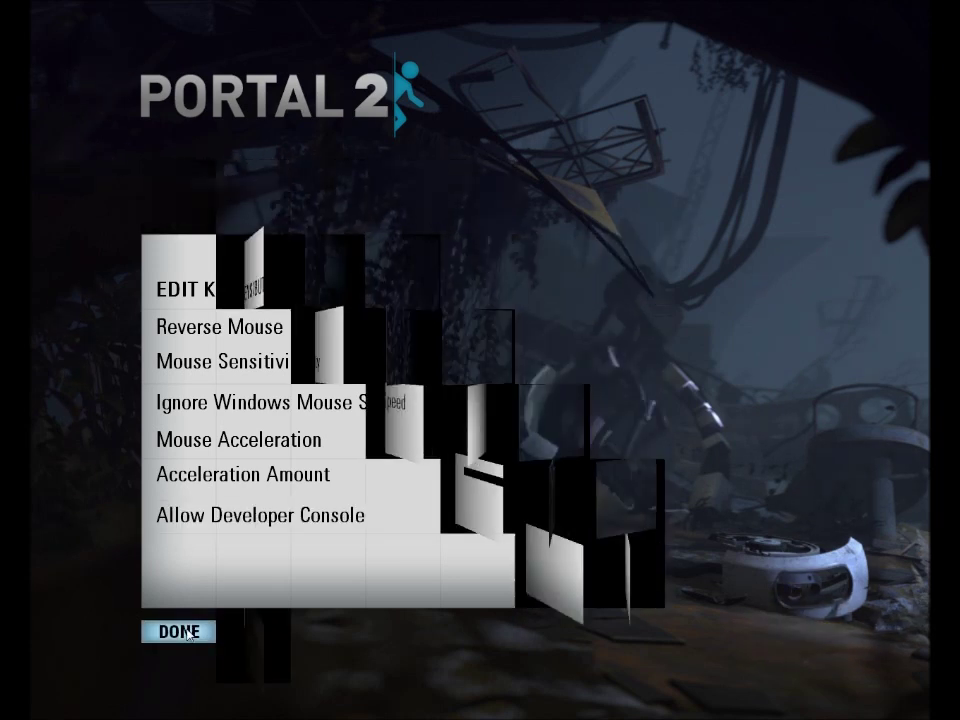
left_click(182, 632)
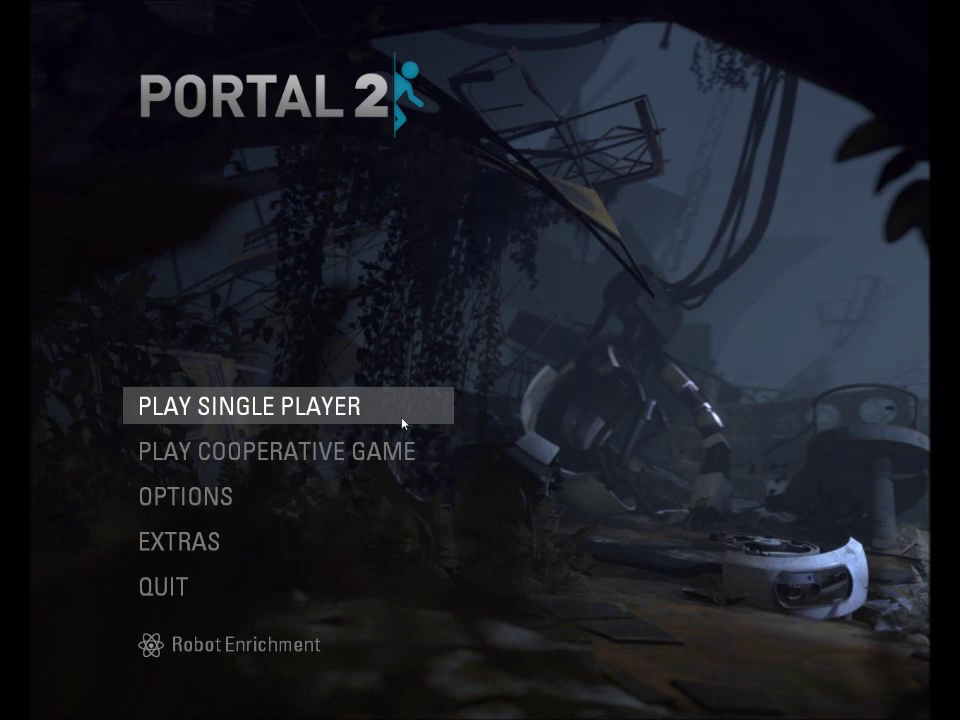
Step: Open the developer console and load the custom map with the command "map thinkingwithlasers"
key("grave")
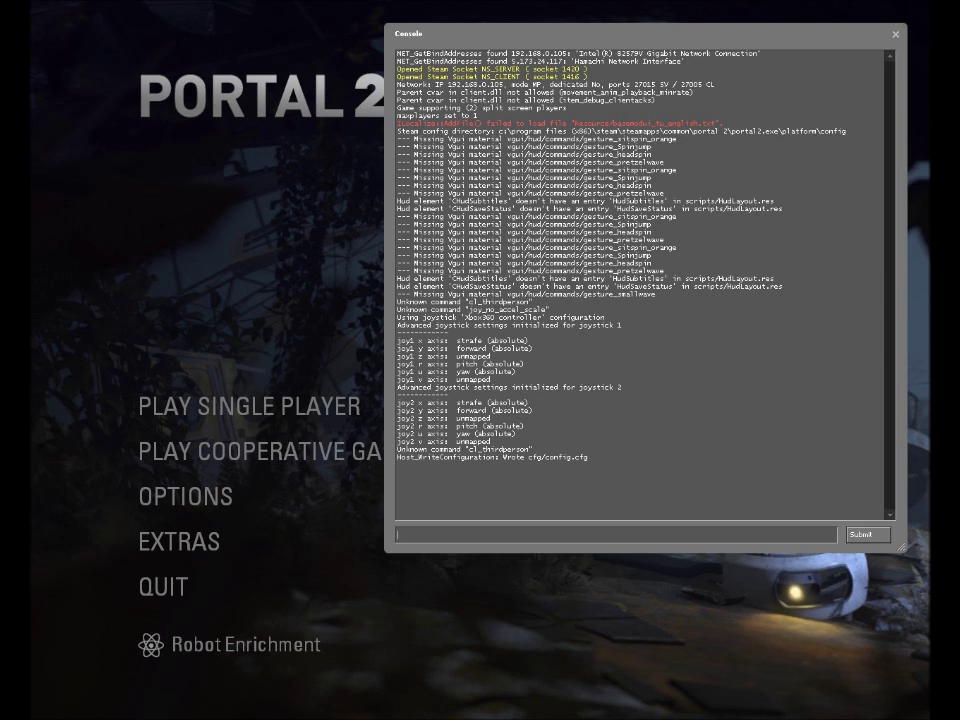
type("map")
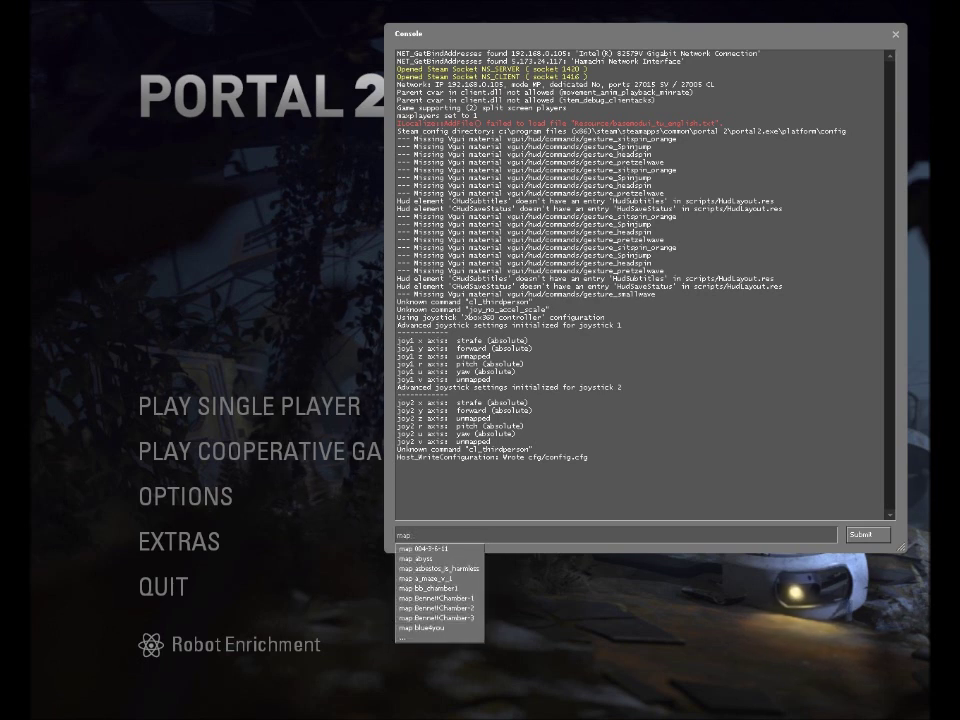
type(" thinking")
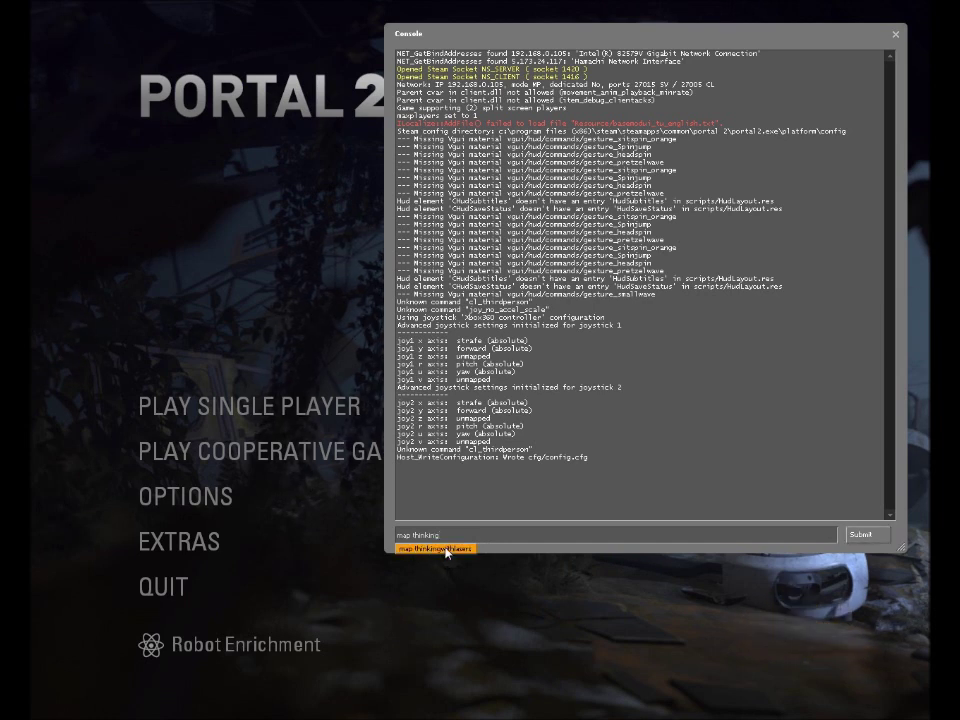
left_click(449, 549)
left_click(880, 536)
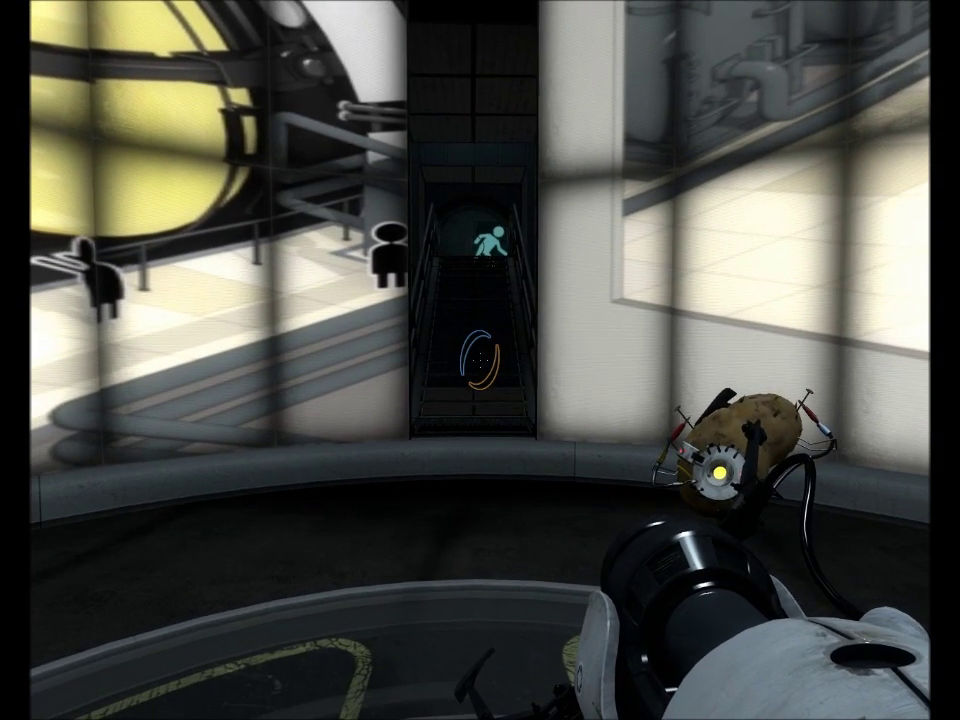
key("w")
key("w")
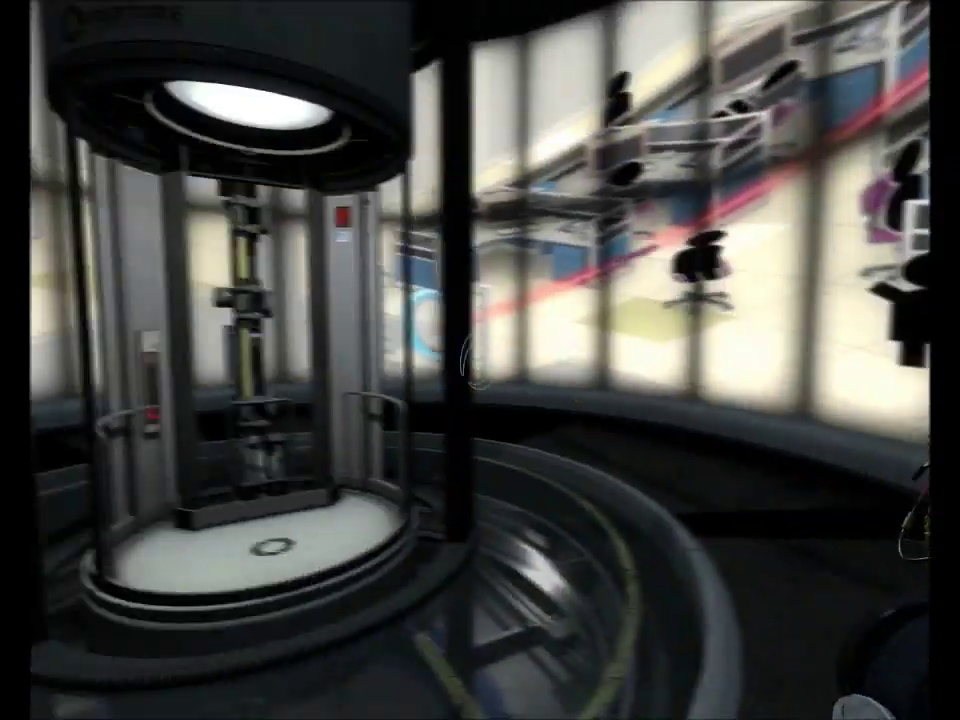
key("w")
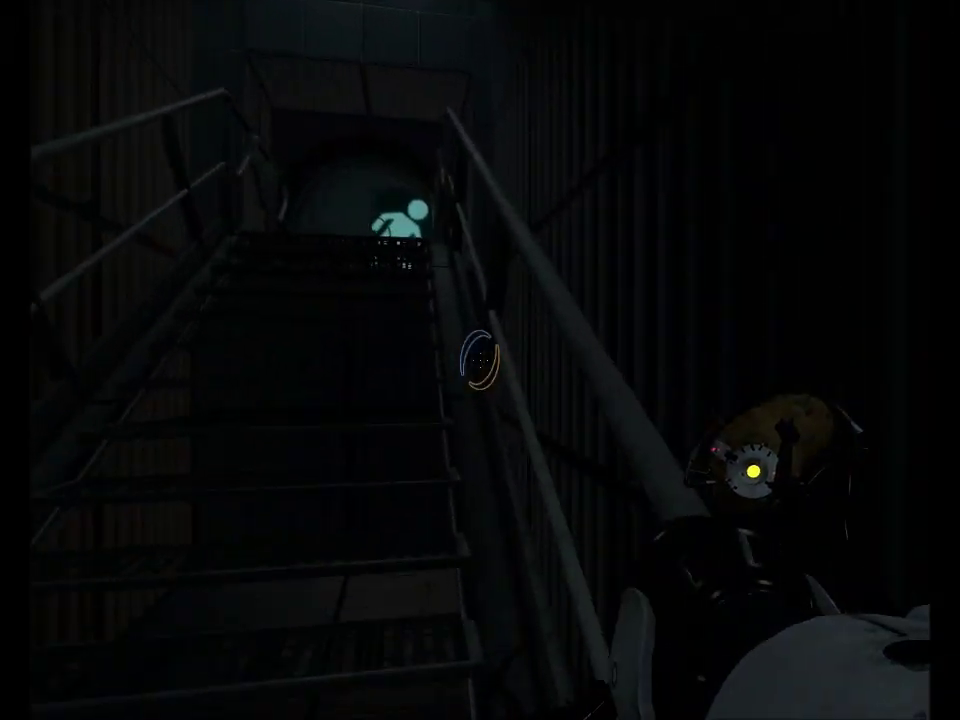
key("w")
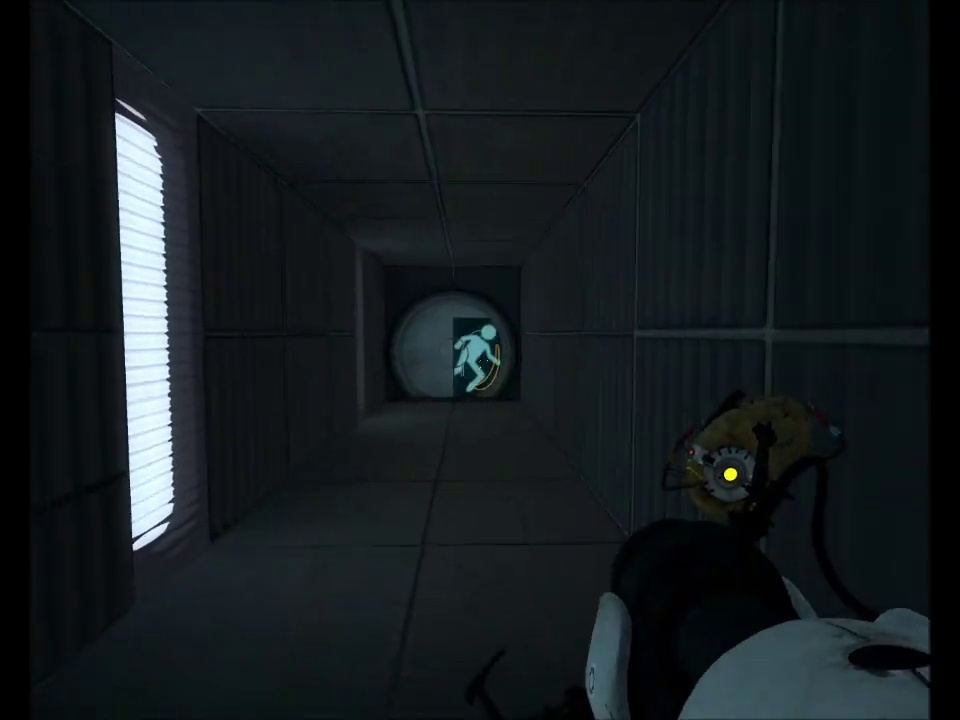
key("w")
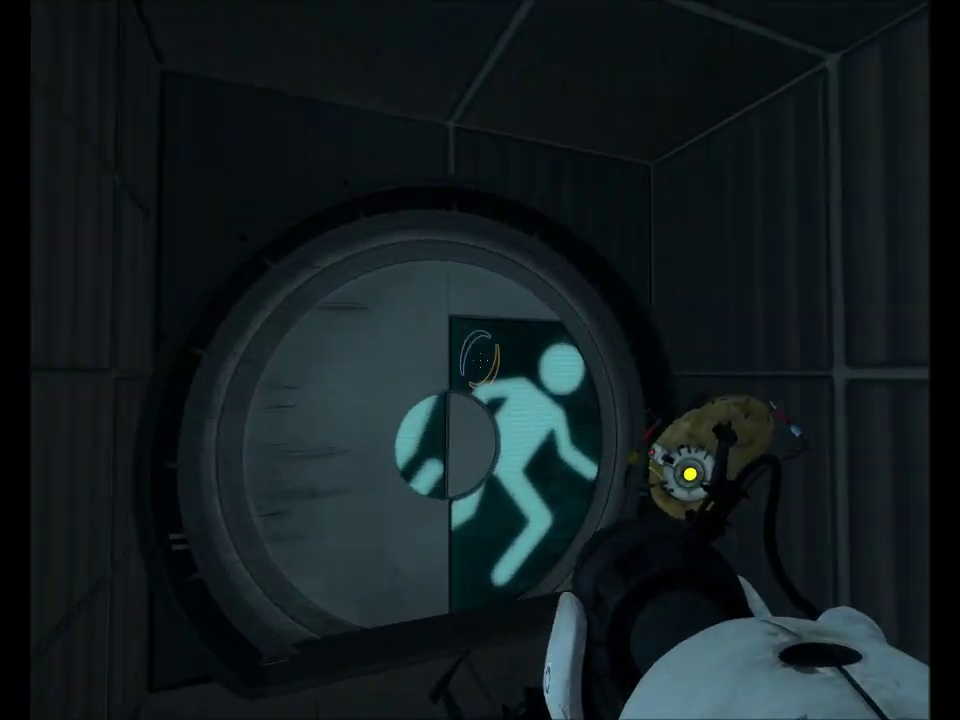
key("w")
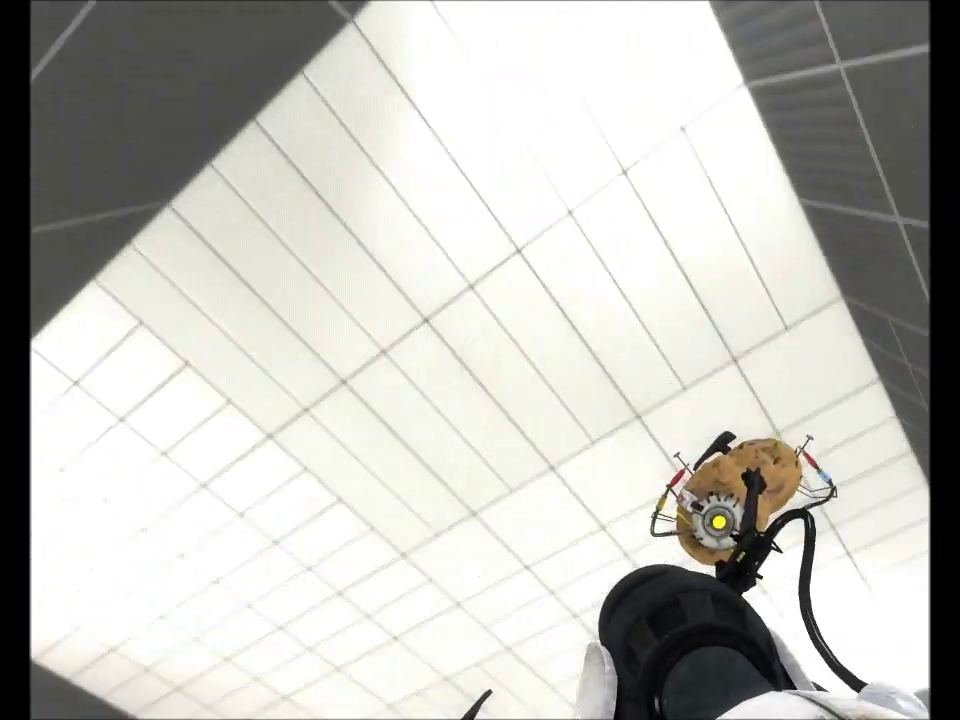
left_click(480, 360)
right_click(480, 360)
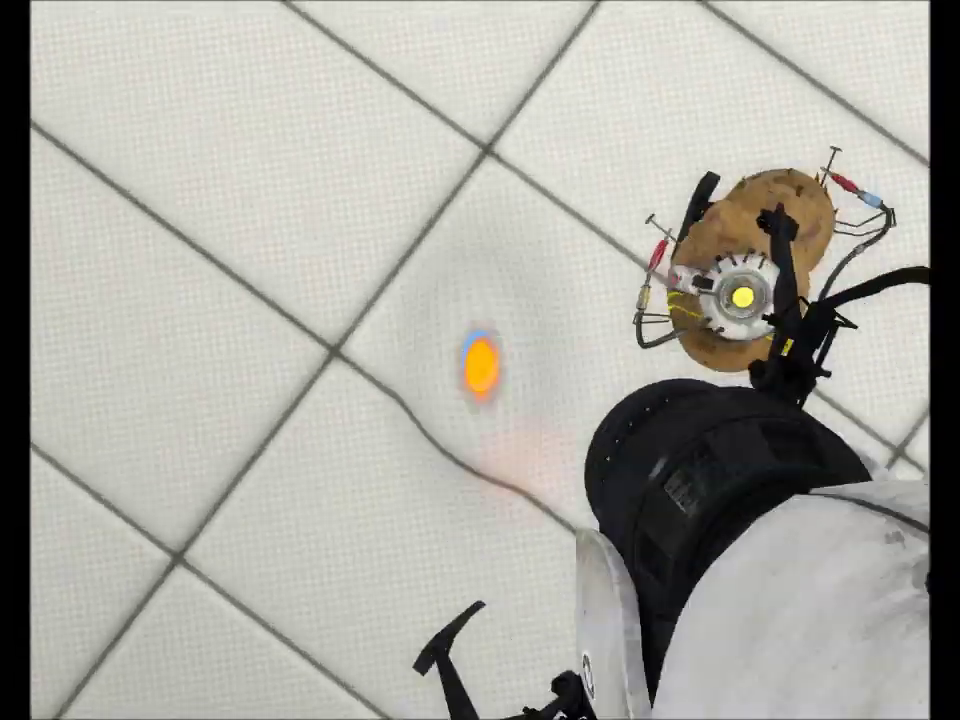
key("w")
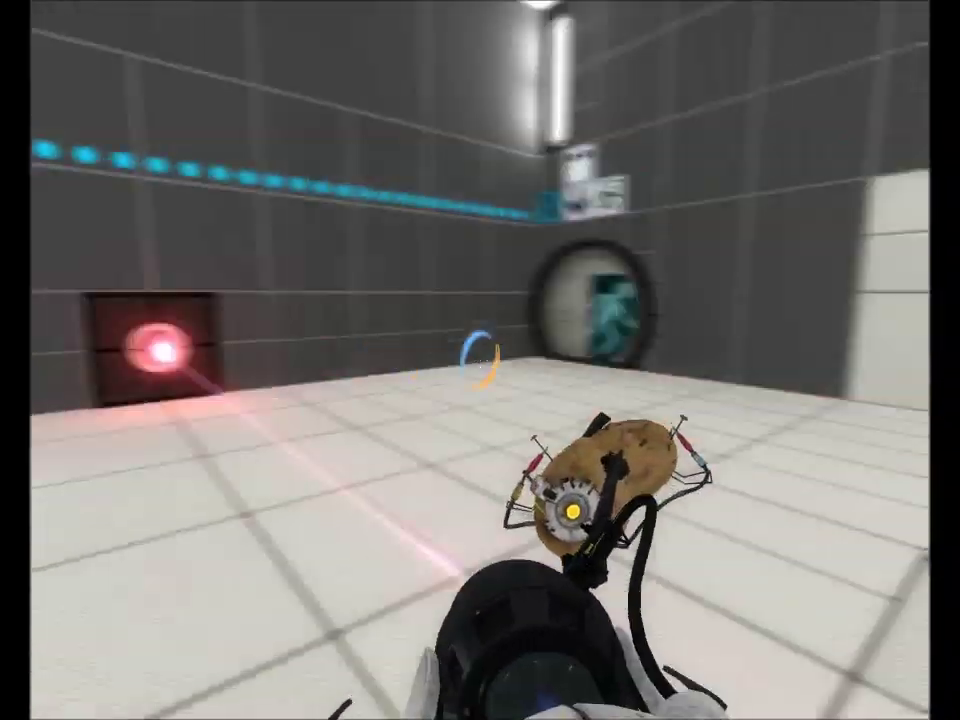
left_click(480, 360)
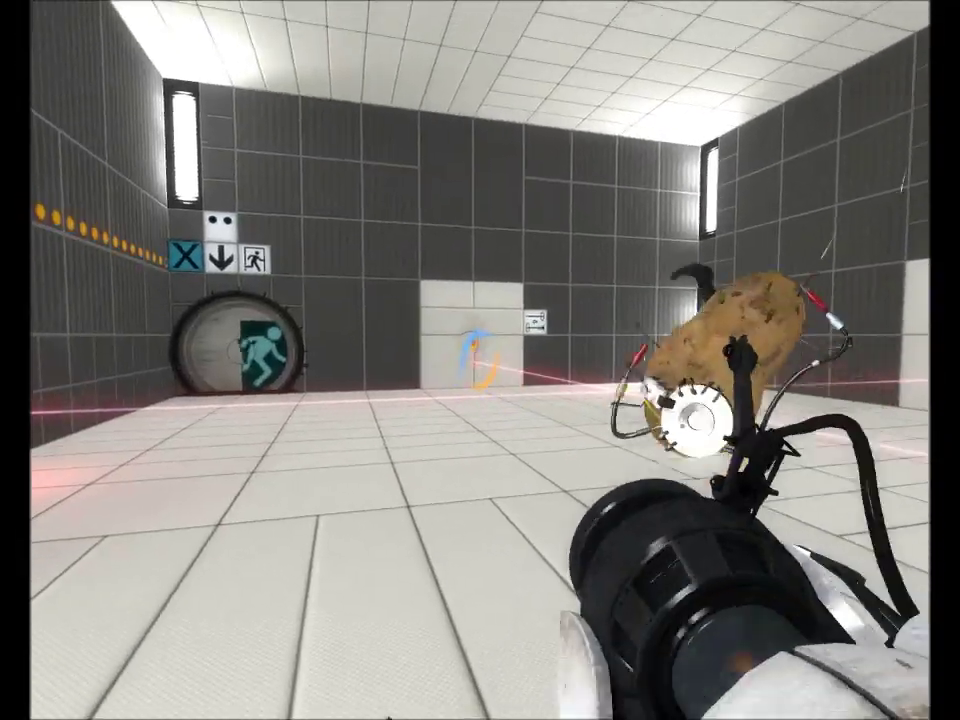
right_click(480, 360)
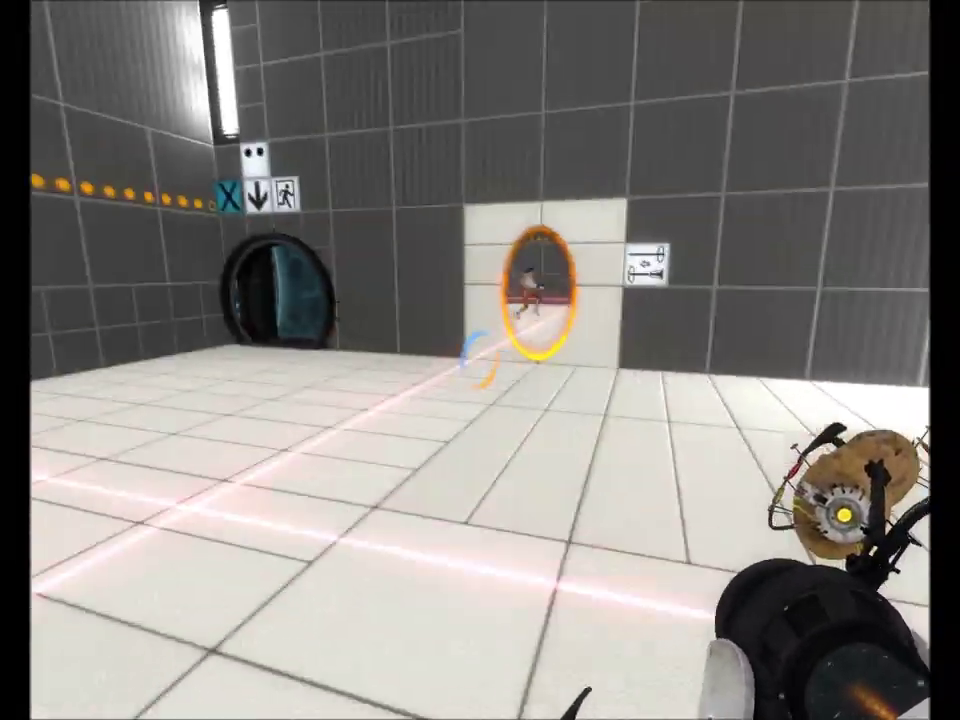
key("w")
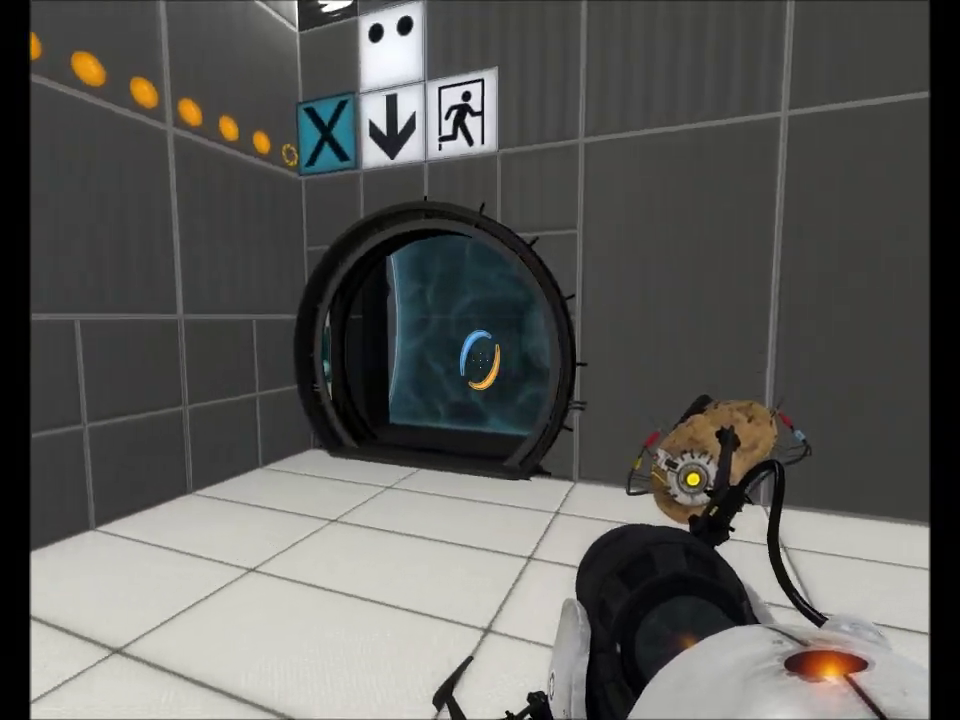
key("w")
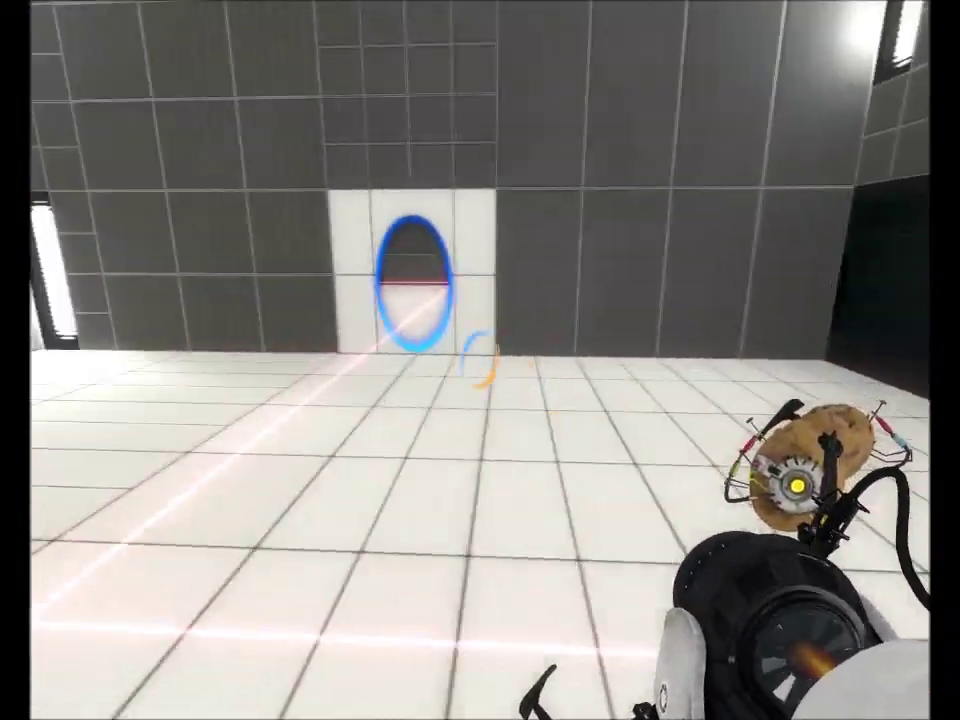
right_click(480, 360)
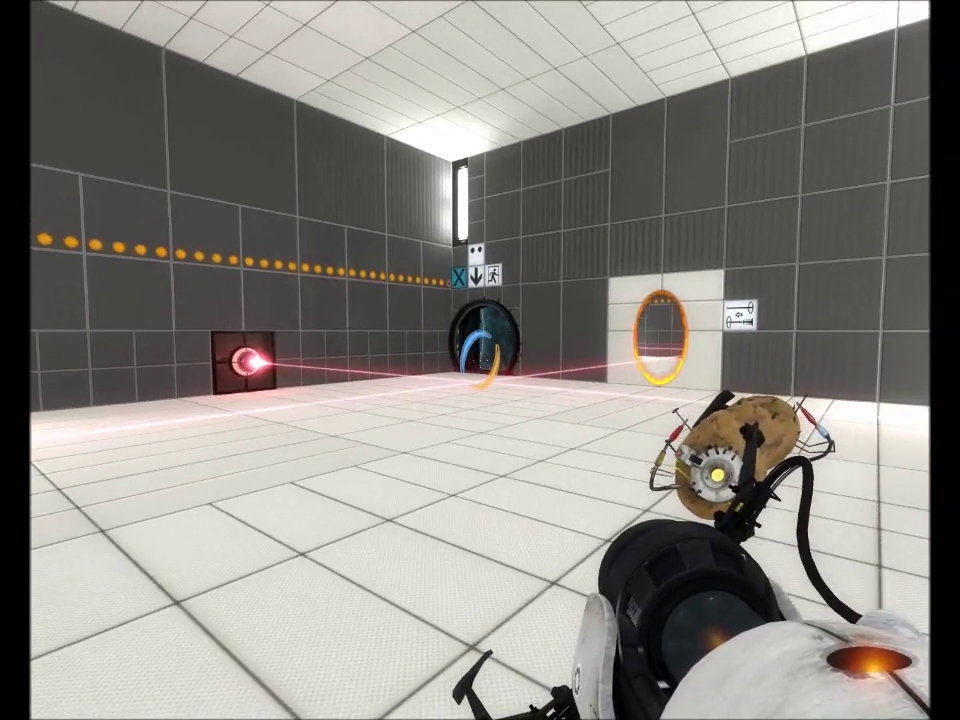